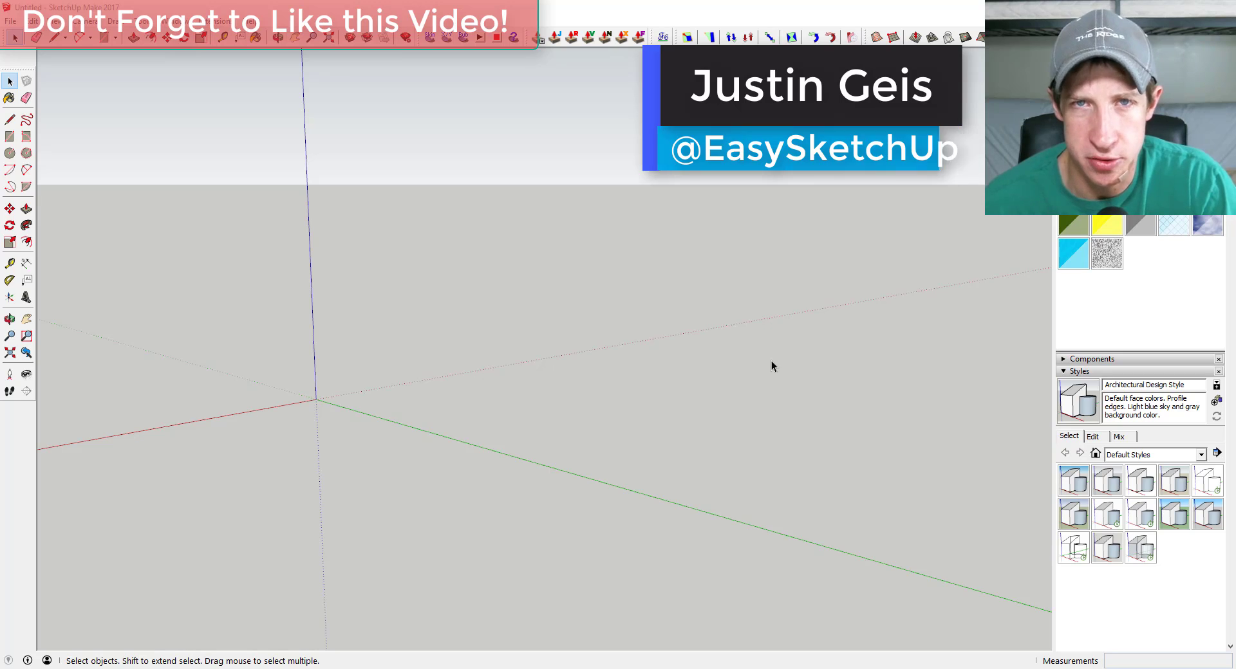
Orbit the view of the empty model.
middle_drag(771, 360, 775, 386)
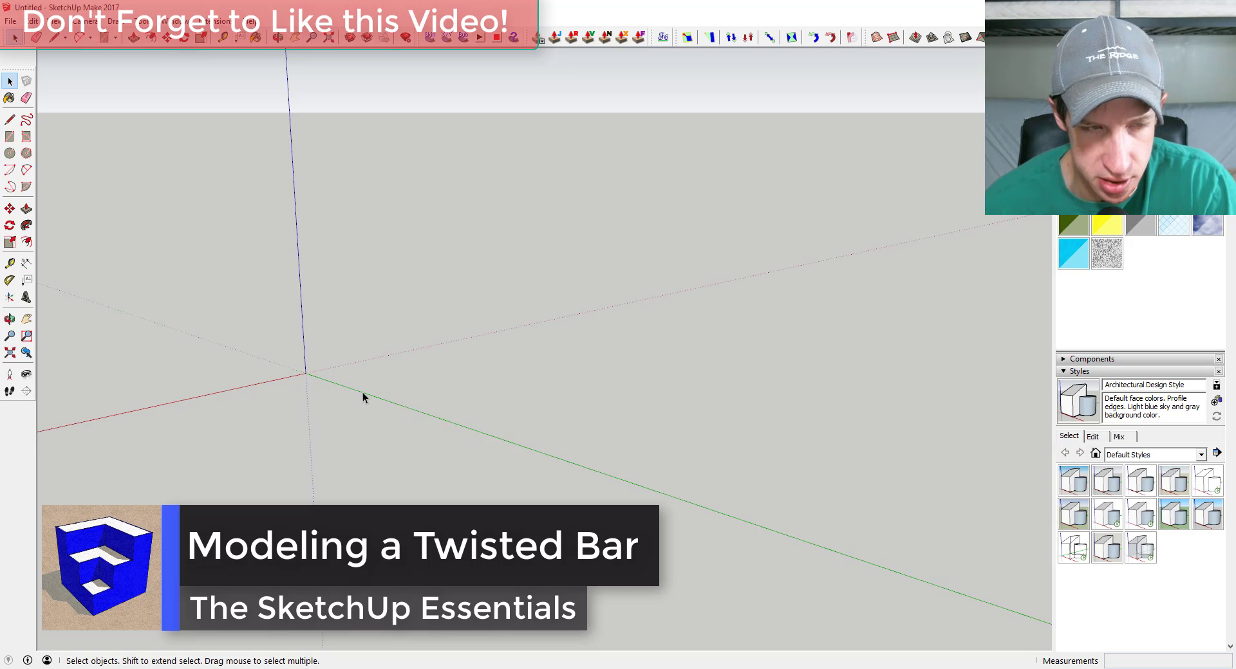
Draw a 6 by 6 rectangle from the origin and zoom in on it.
key(r)
click(308, 372)
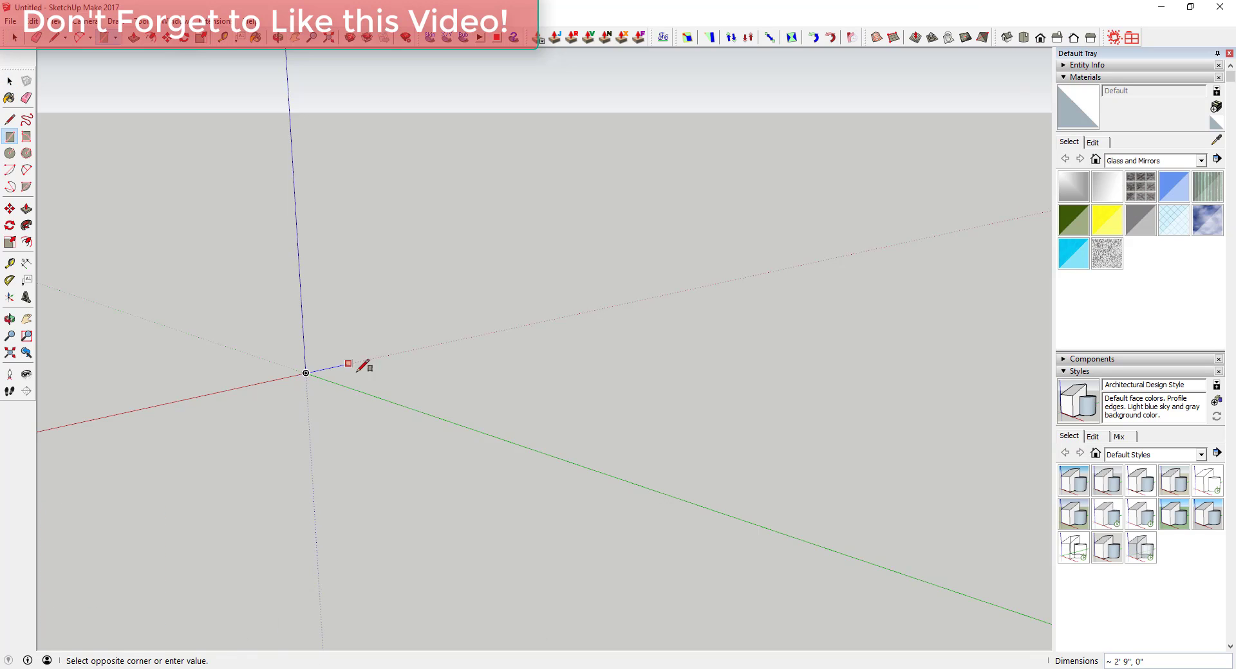
scroll(406, 370, up, 1)
mouse_move(405, 372)
middle_down()
mouse_move(447, 395)
mouse_move(419, 384)
middle_up()
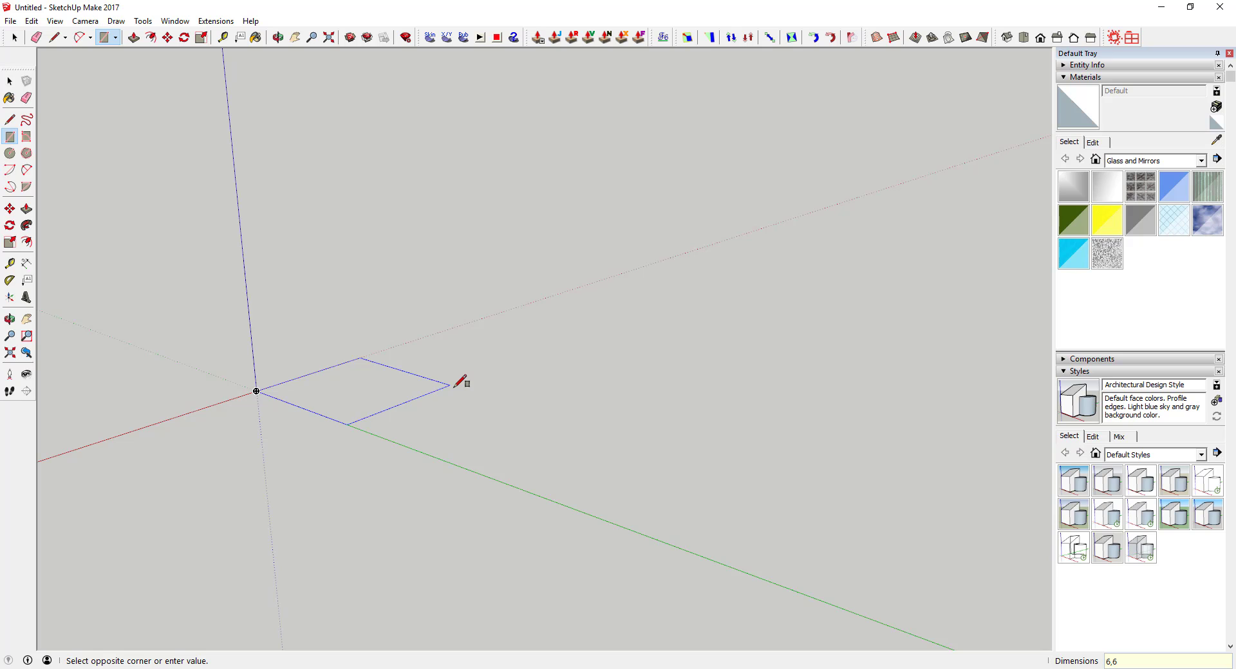
key(Return)
scroll(244, 376, up, 10)
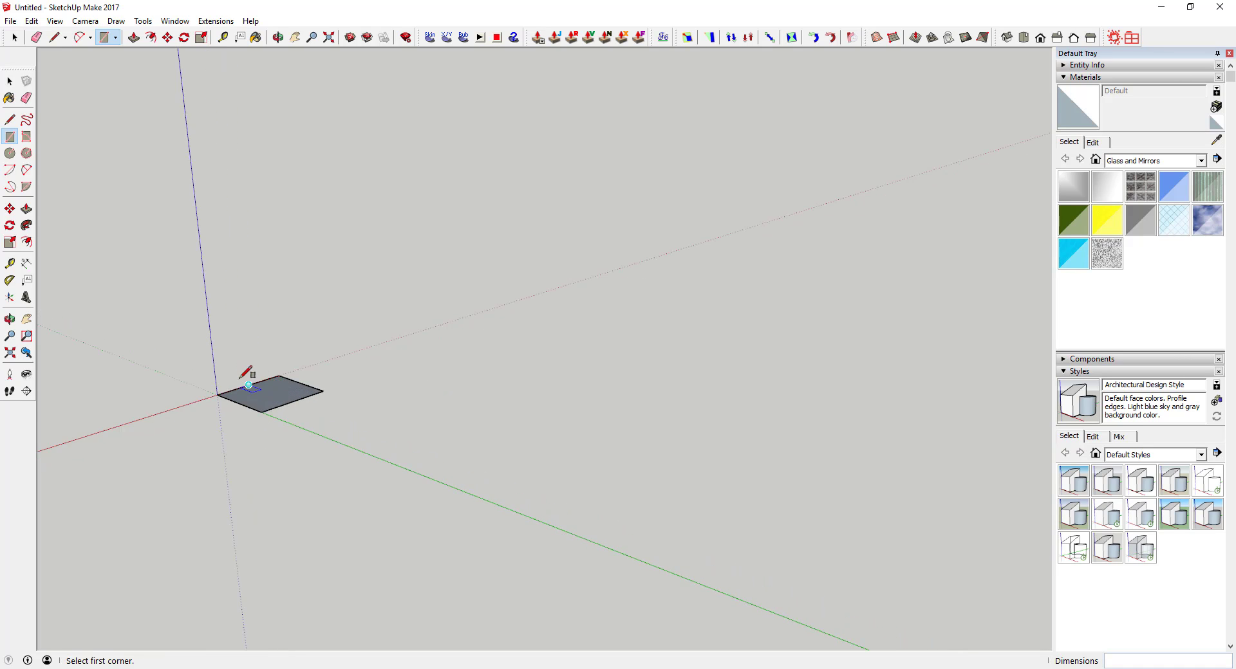
Push/Pull the square face up into a tall box.
shift+middle_drag(307, 412, 420, 395)
key(space)
key(p)
drag(413, 392, 384, 114)
scroll(406, 446, down, 5)
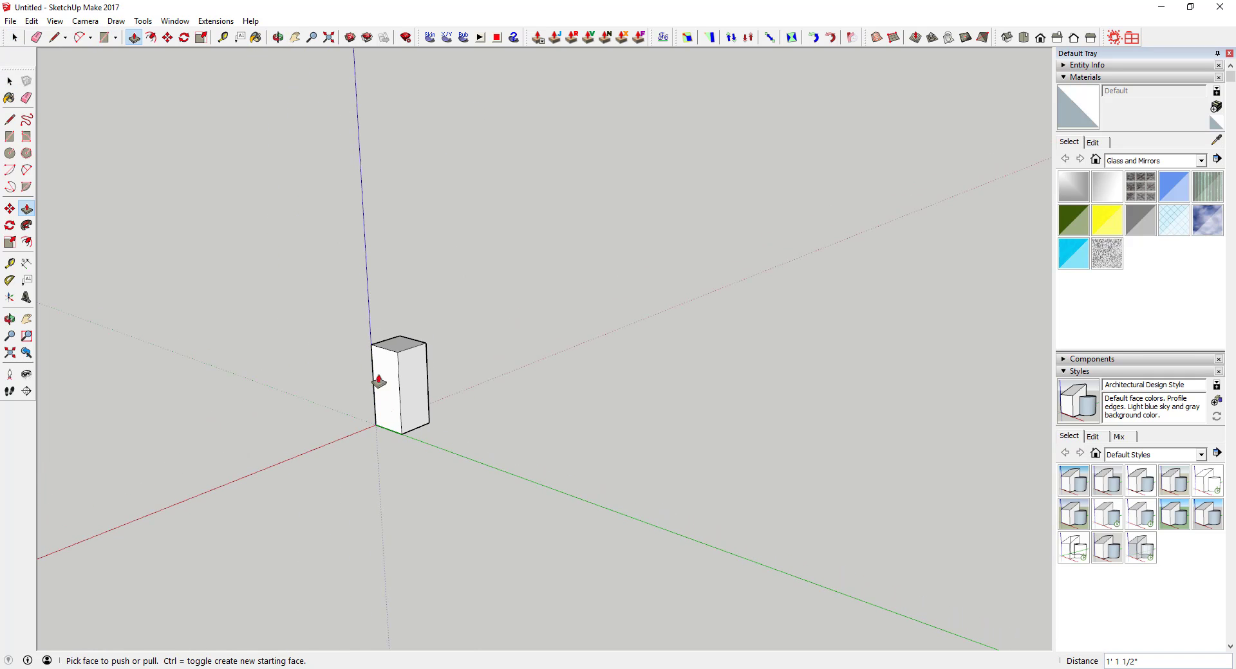
scroll(394, 340, up, 6)
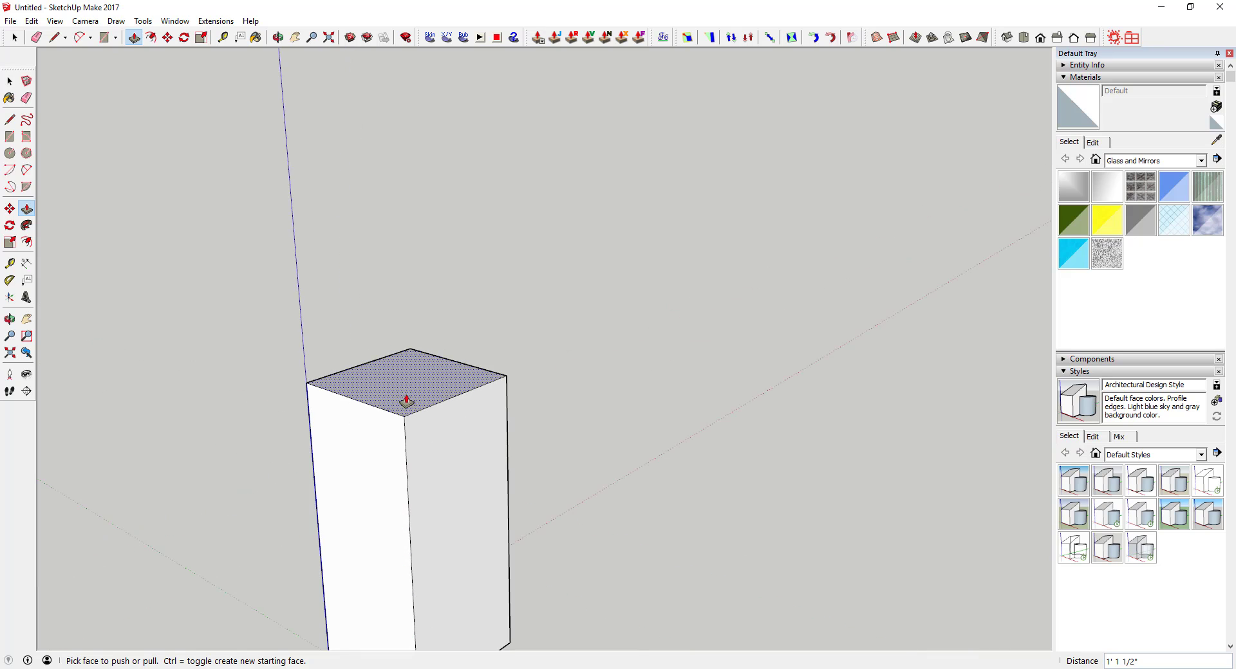
scroll(404, 352, down, 3)
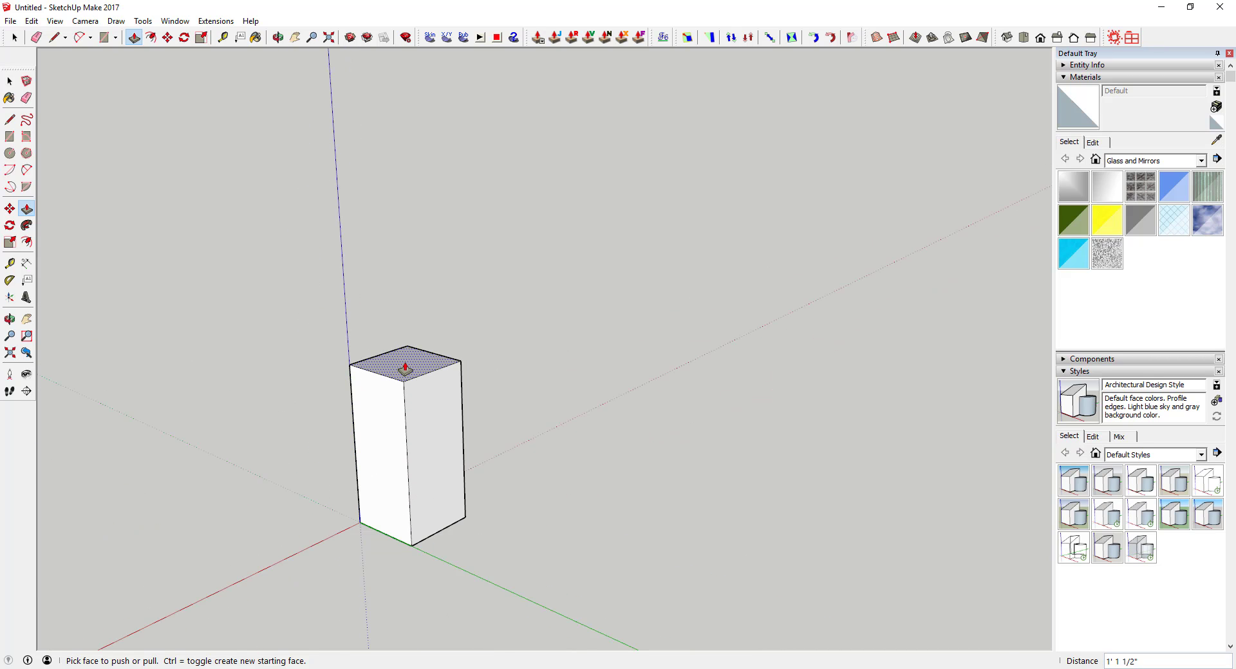
Ctrl+Push/Pull the box's top face up 4" as a separate section.
click(405, 369)
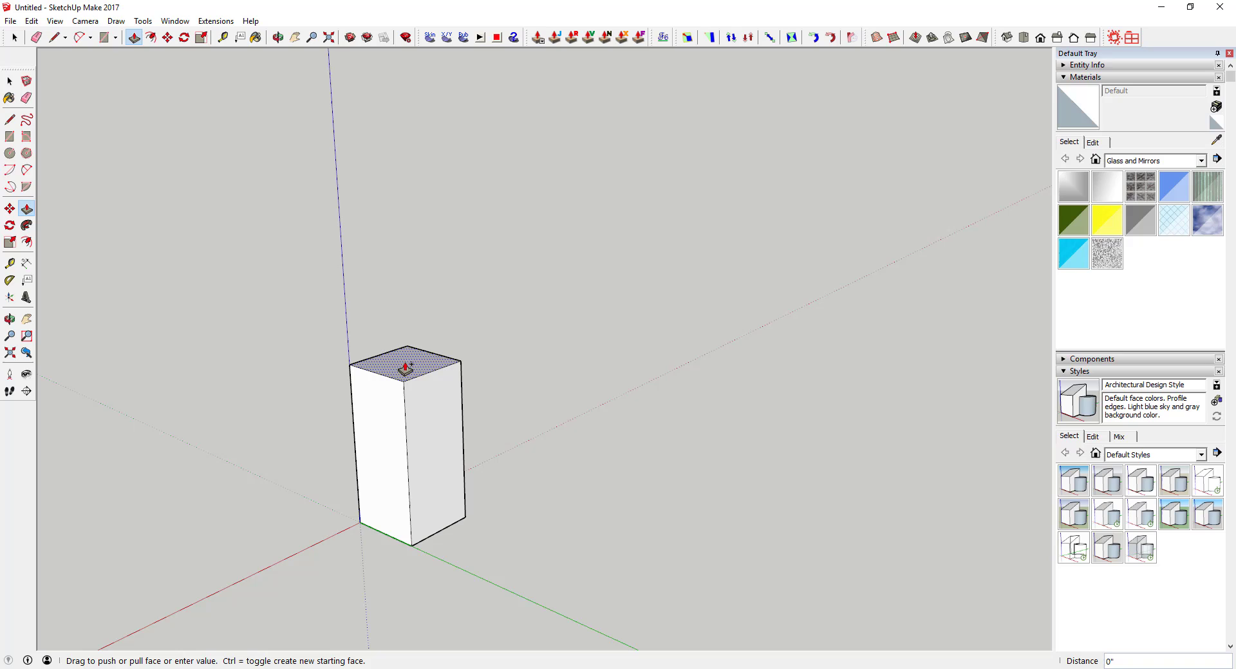
key(Escape)
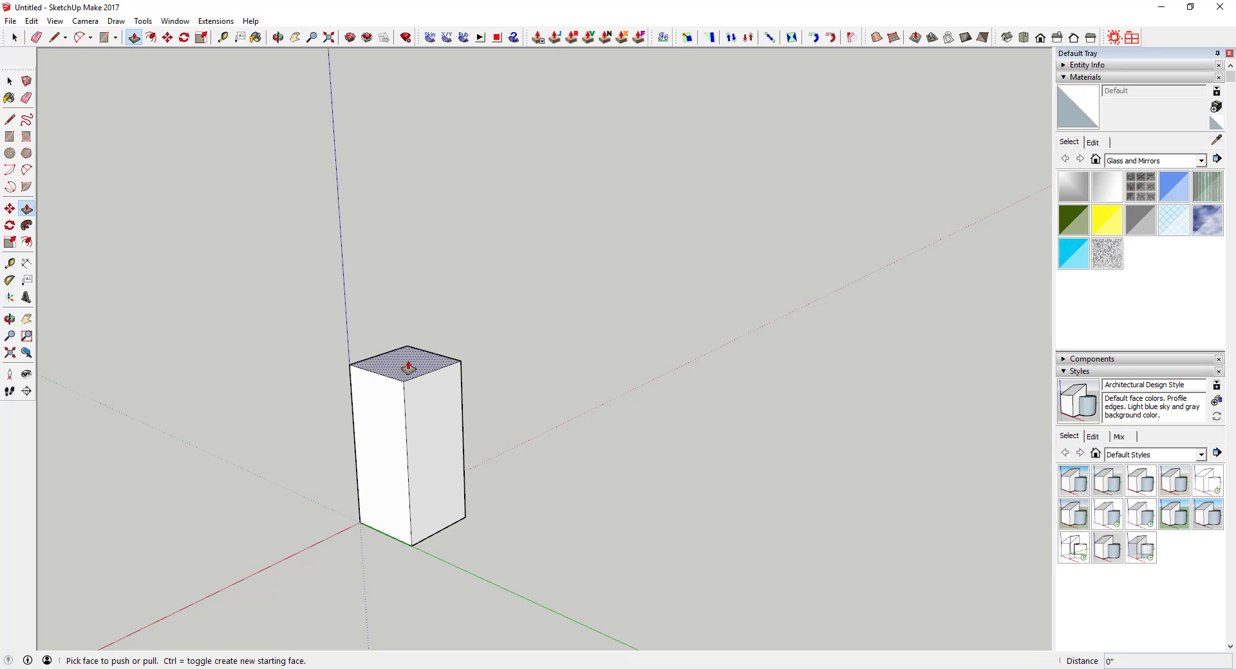
click(408, 367)
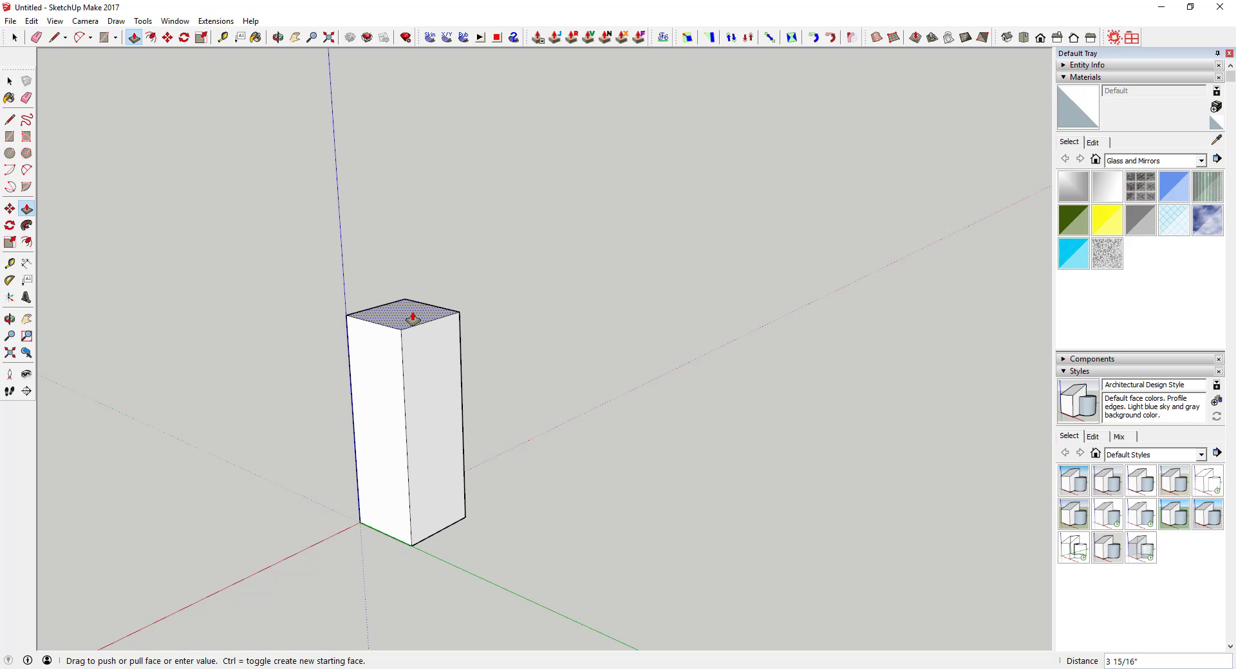
key(ctrl)
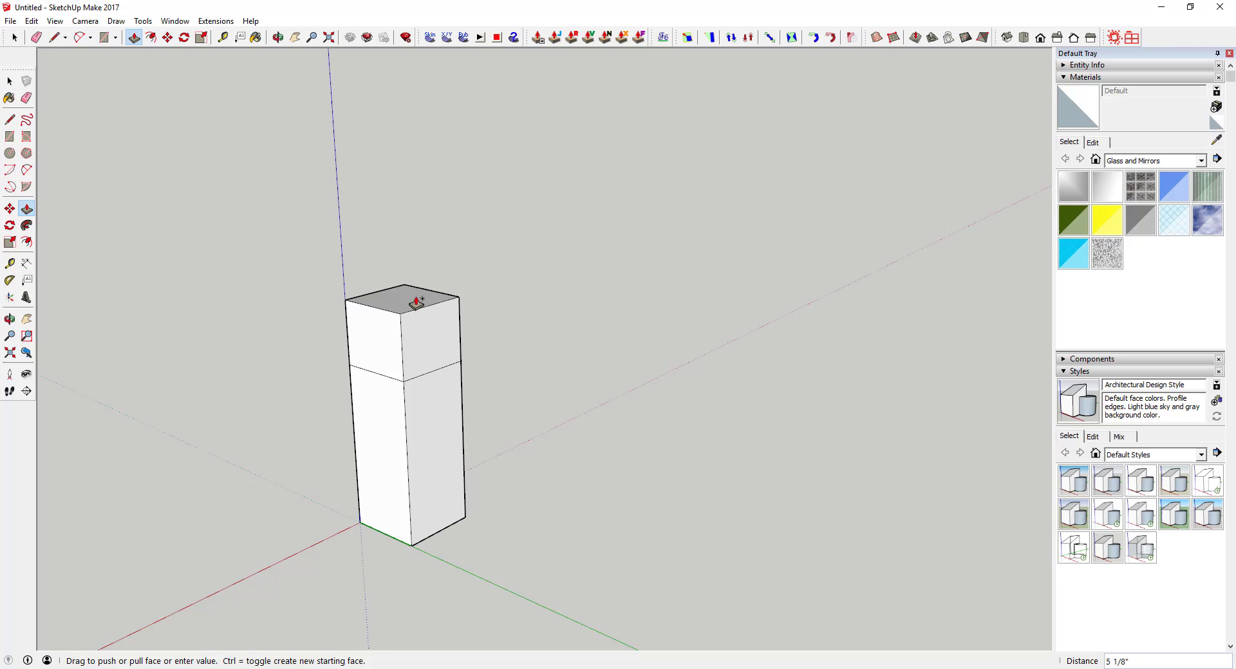
key(Return)
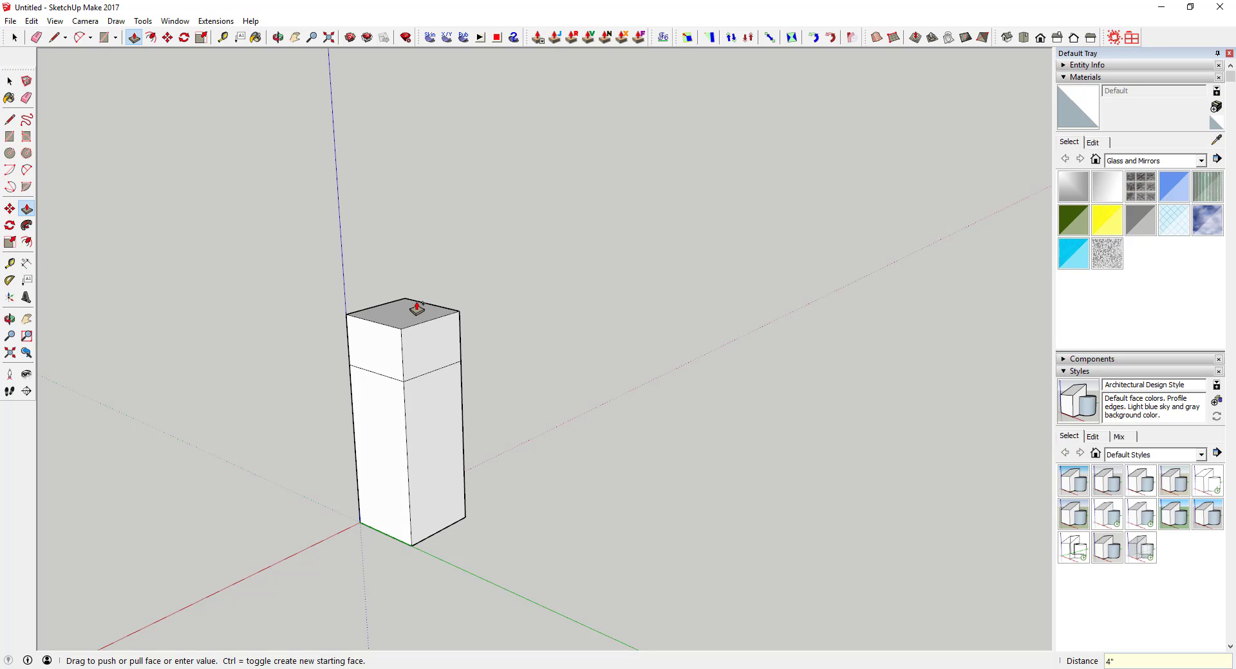
key(space)
scroll(386, 300, up, 5)
Draw a line across the top face from its edge to the centre.
key(l)
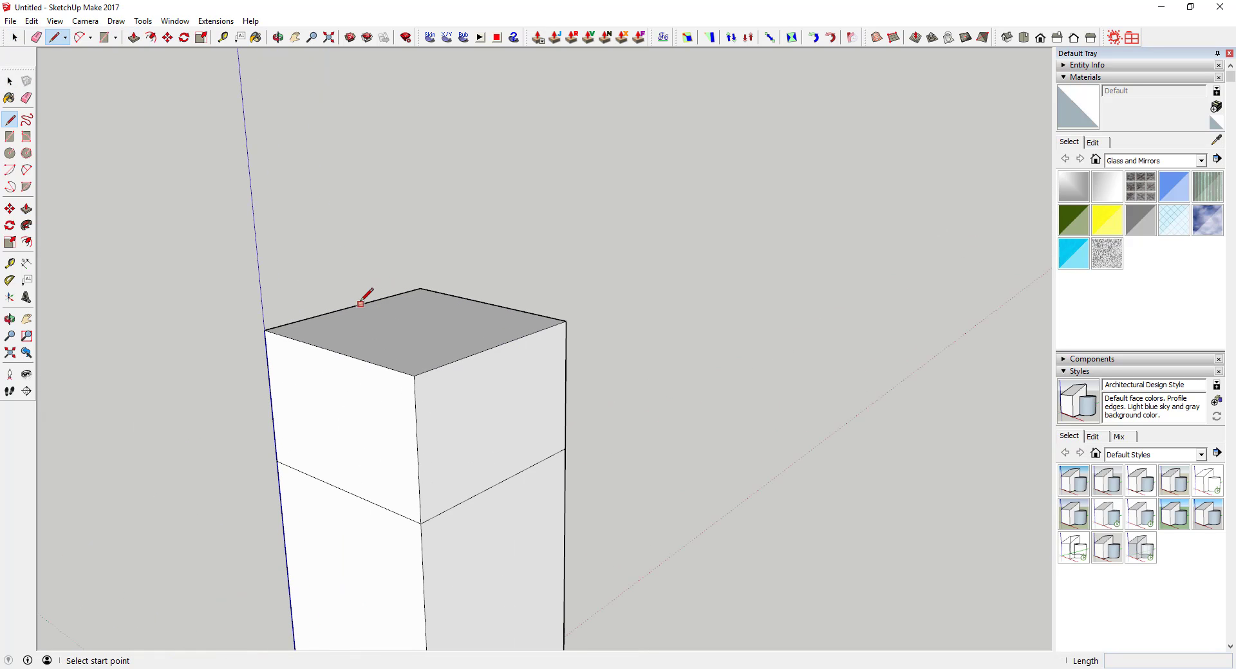
click(348, 307)
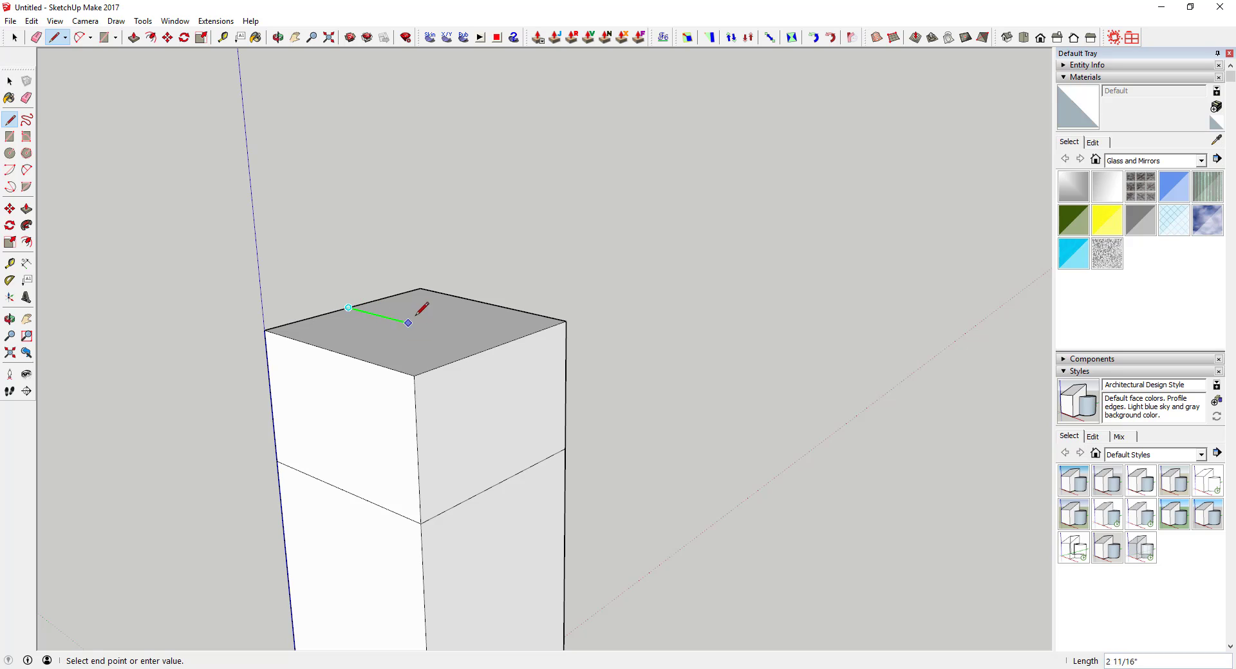
click(491, 301)
key(space)
scroll(417, 334, down, 3)
middle_drag(417, 406, 377, 364)
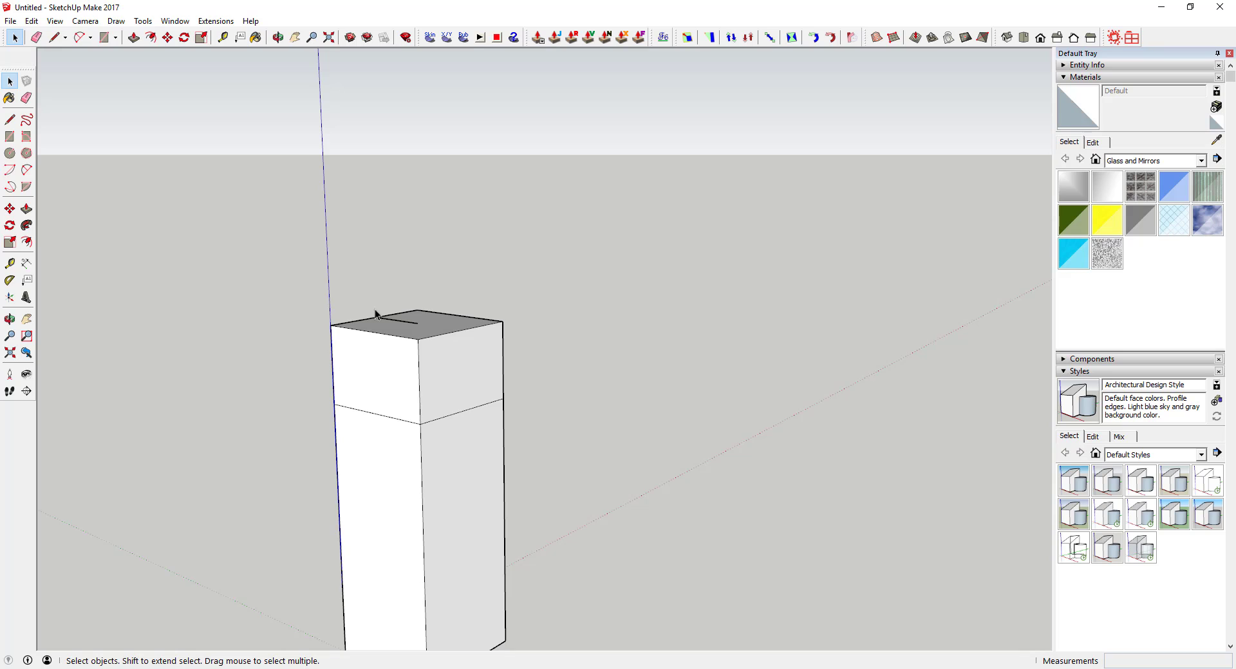
Select the 4" top section and Ctrl-copy it on top of the bar.
drag(279, 243, 567, 458)
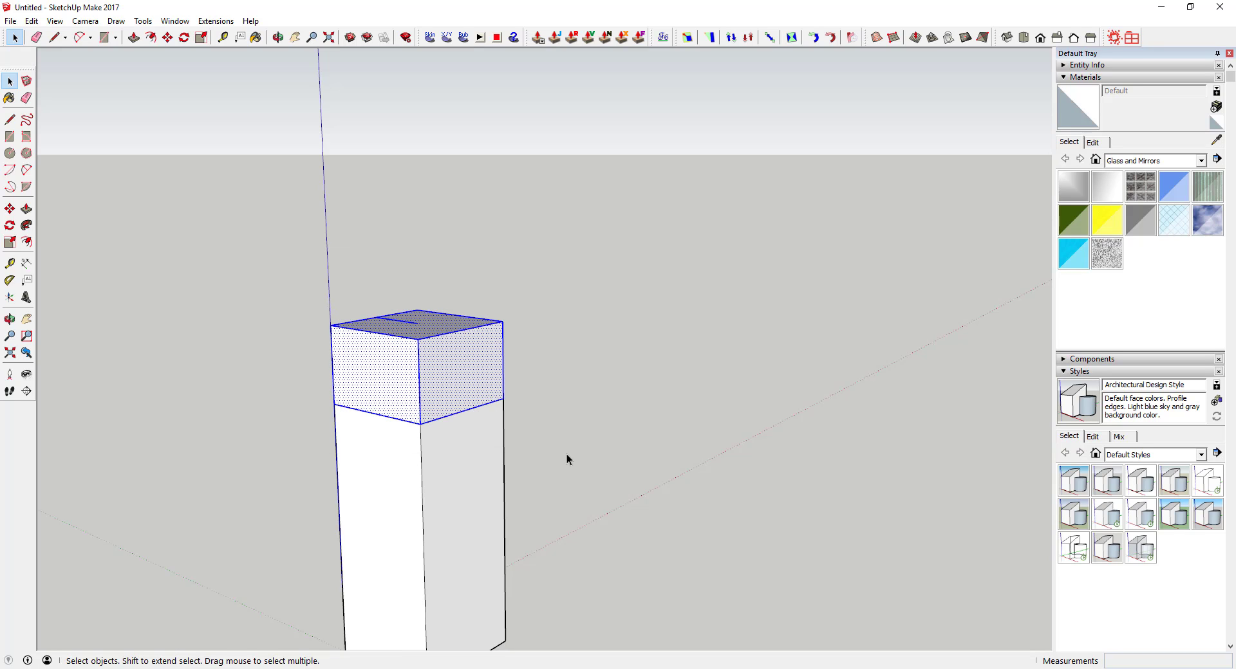
key(m)
click(420, 423)
key(ctrl)
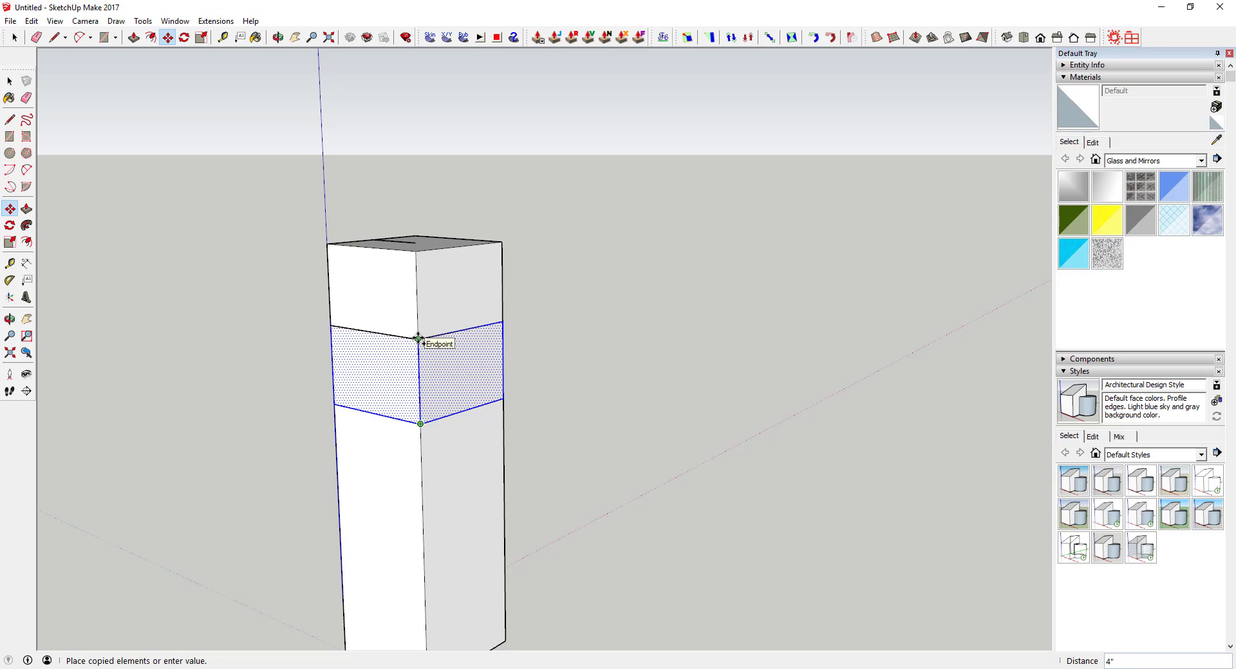
key(space)
key(m)
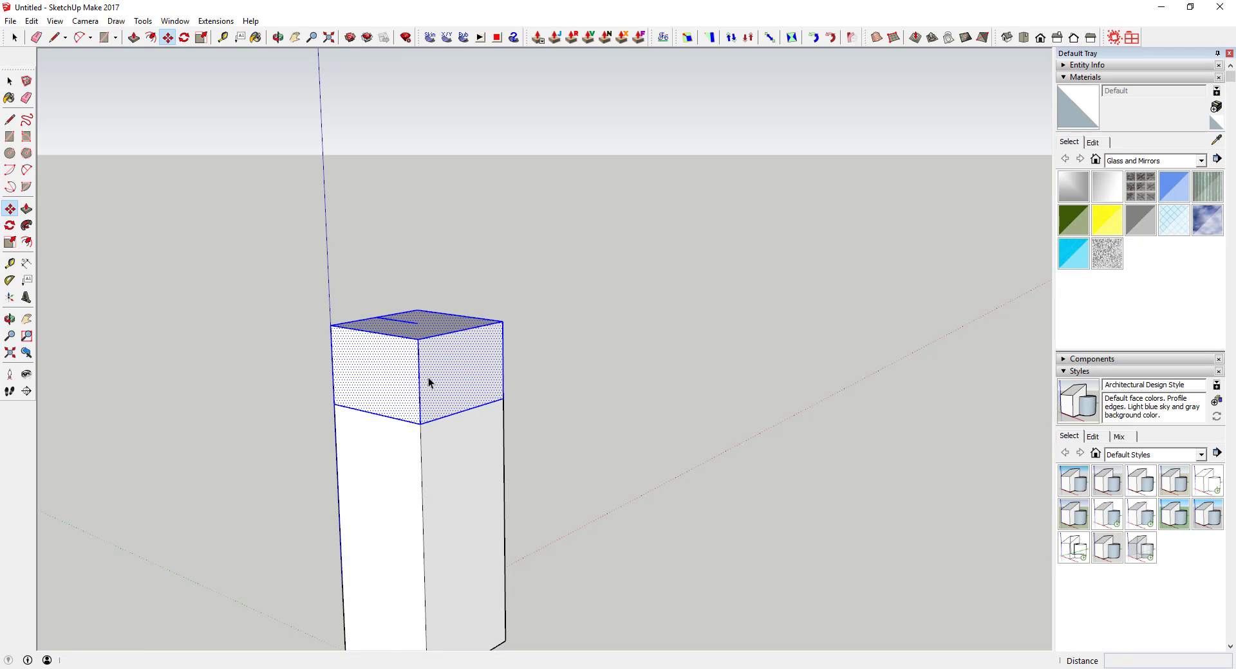
click(420, 425)
key(ctrl)
click(420, 337)
middle_drag(420, 338, 442, 380)
Rotate the top section 15° about its top-face centre.
key(q)
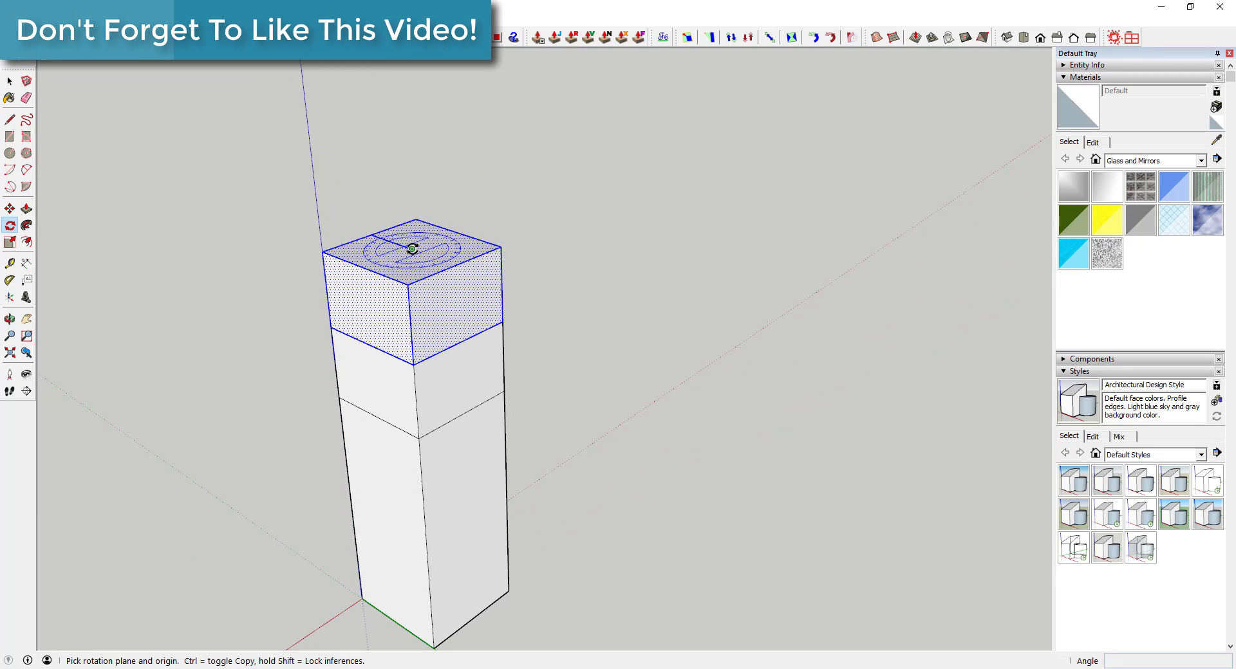
click(412, 249)
click(326, 254)
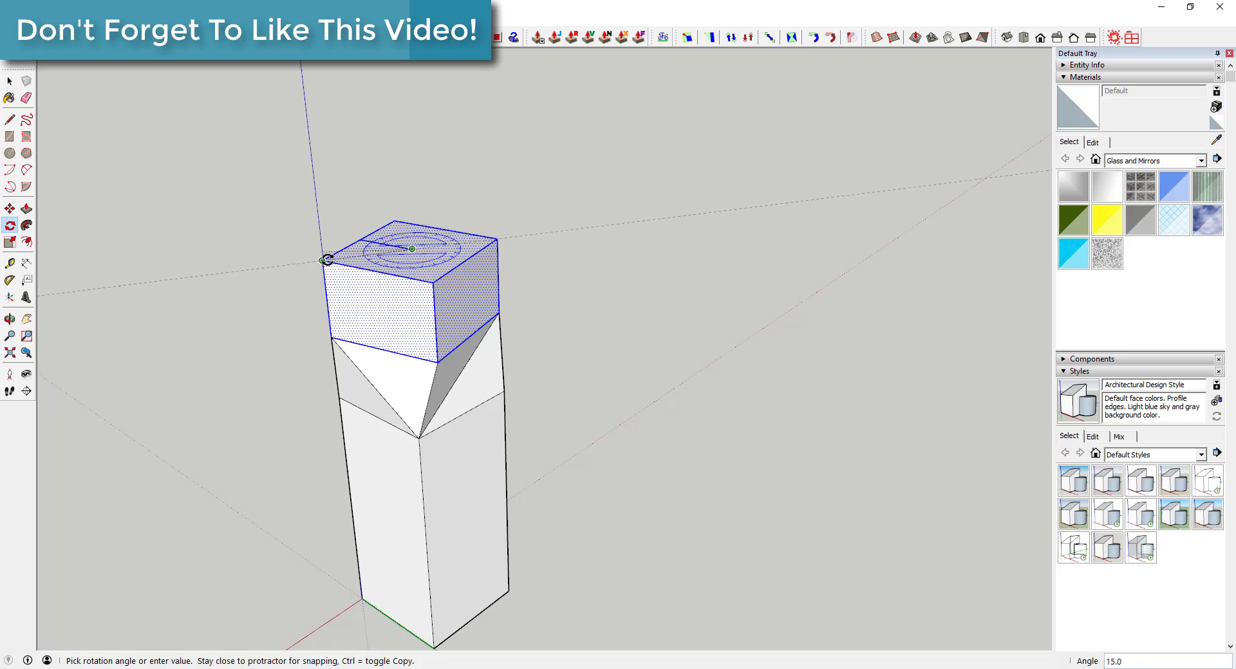
text(15)
key(Return)
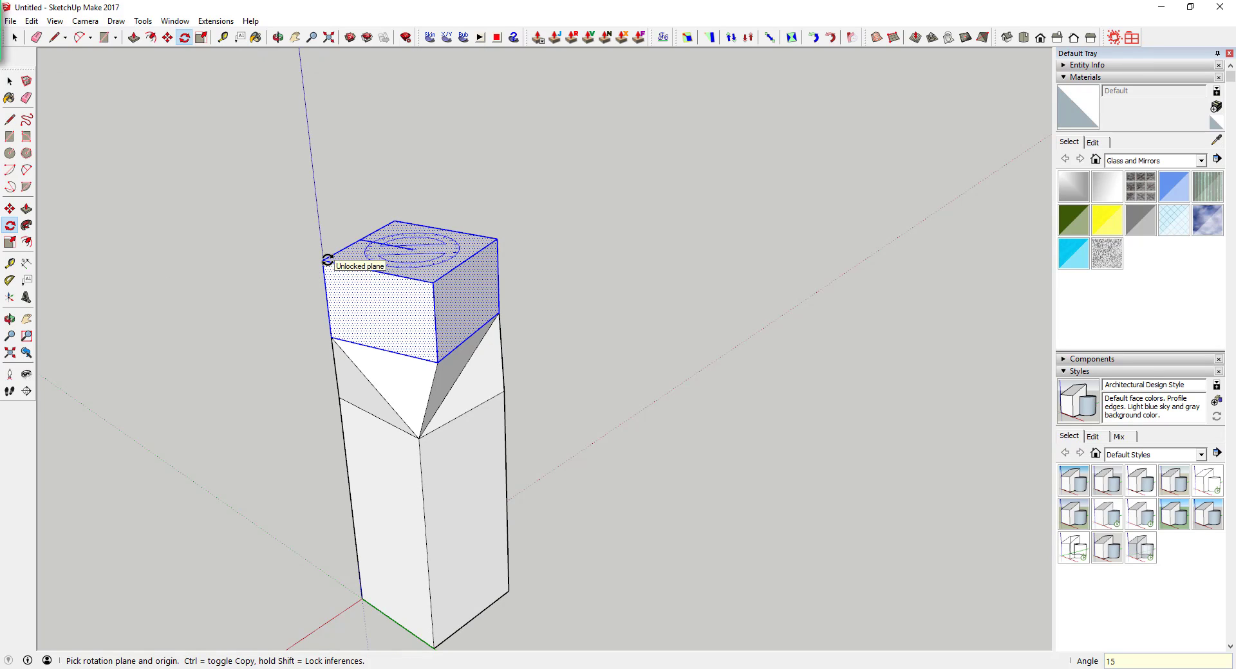
key(space)
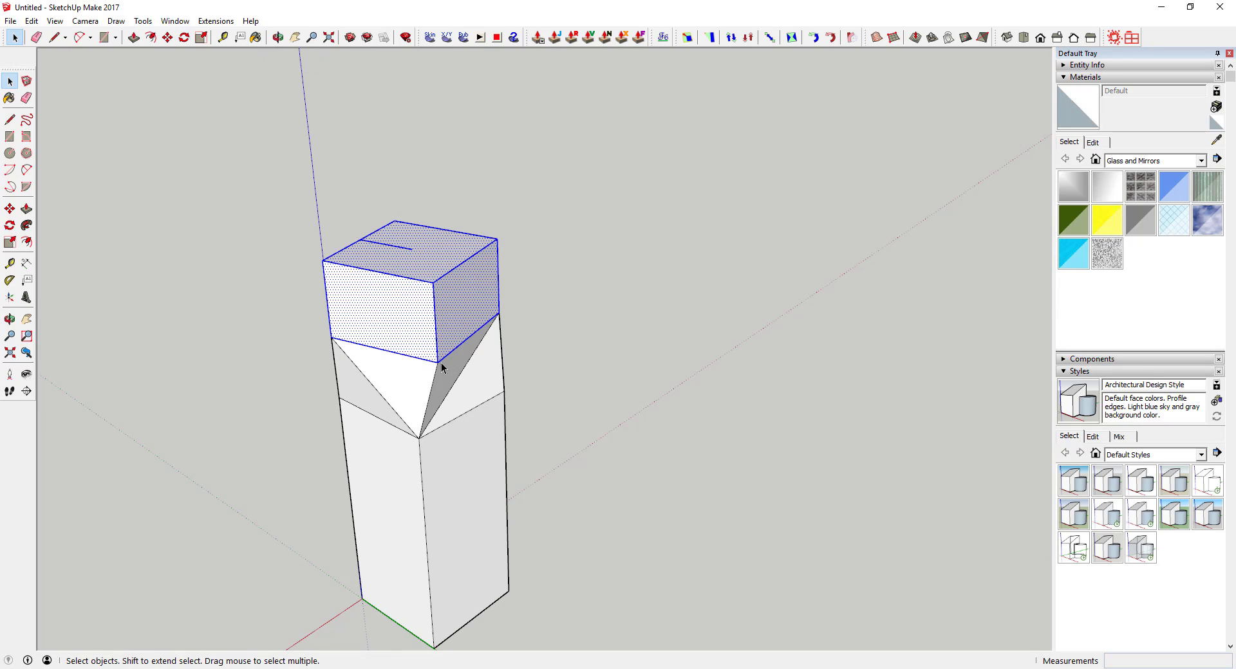
Copy the top block up onto the stack and rotate it 15° about its centre.
key(m)
click(436, 362)
key(ctrl)
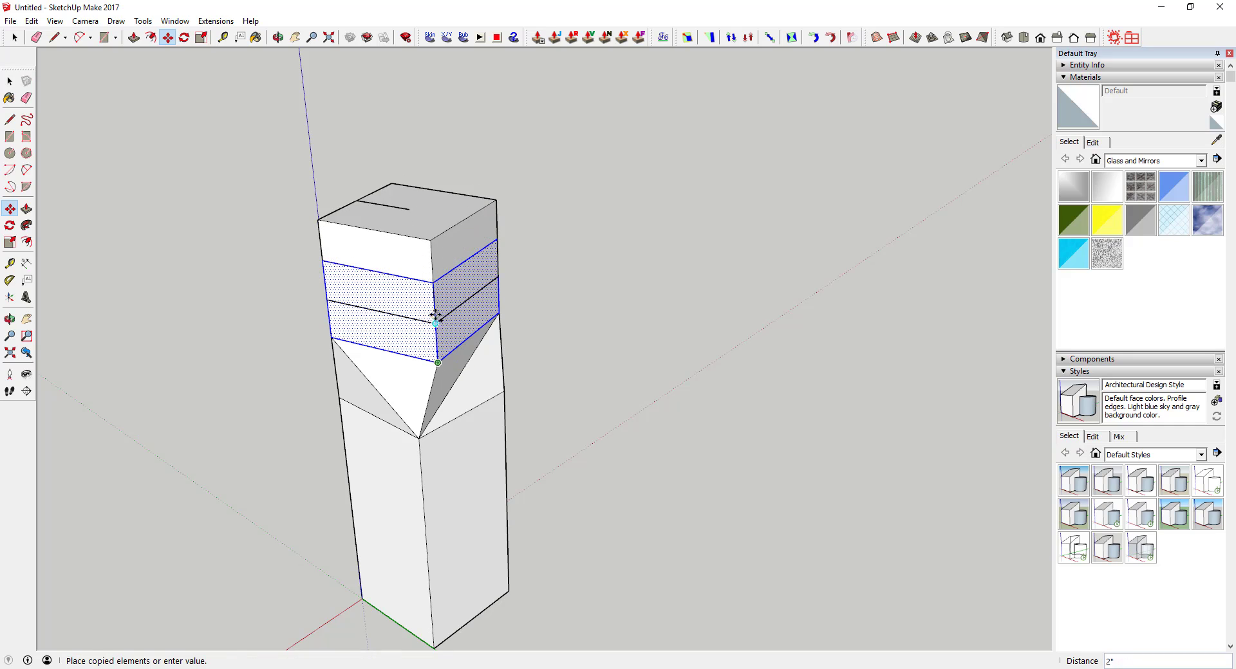
click(433, 286)
scroll(455, 416, down, 1)
scroll(415, 232, up, 2)
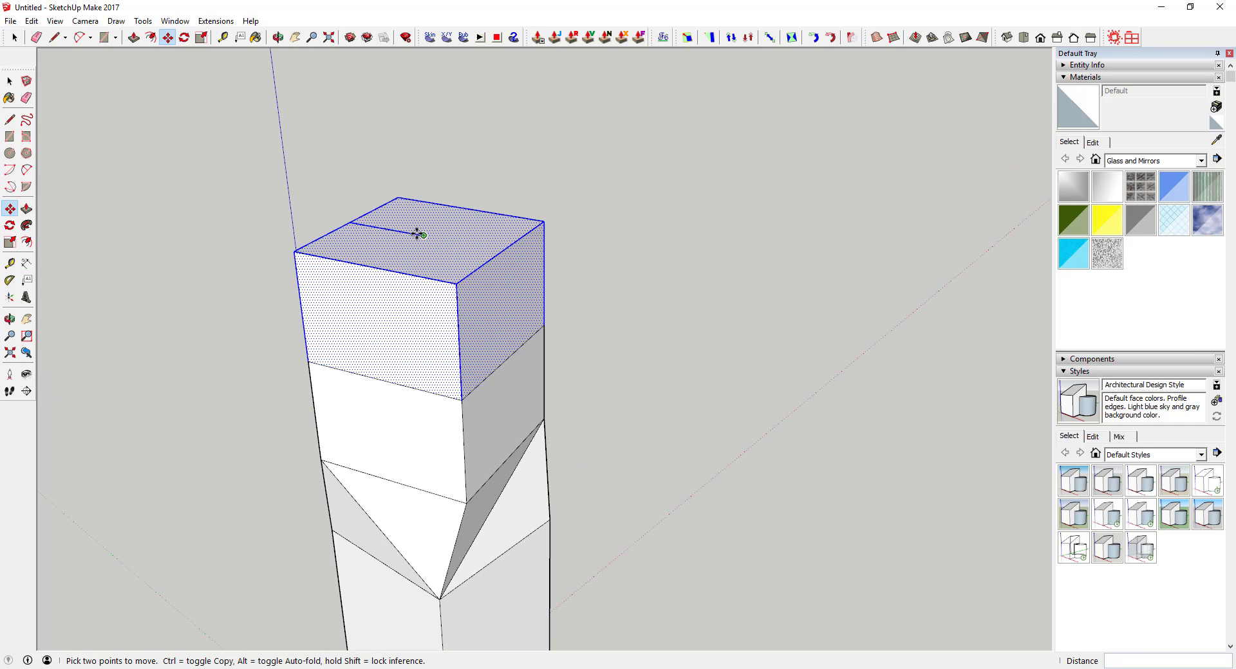
key(q)
click(424, 236)
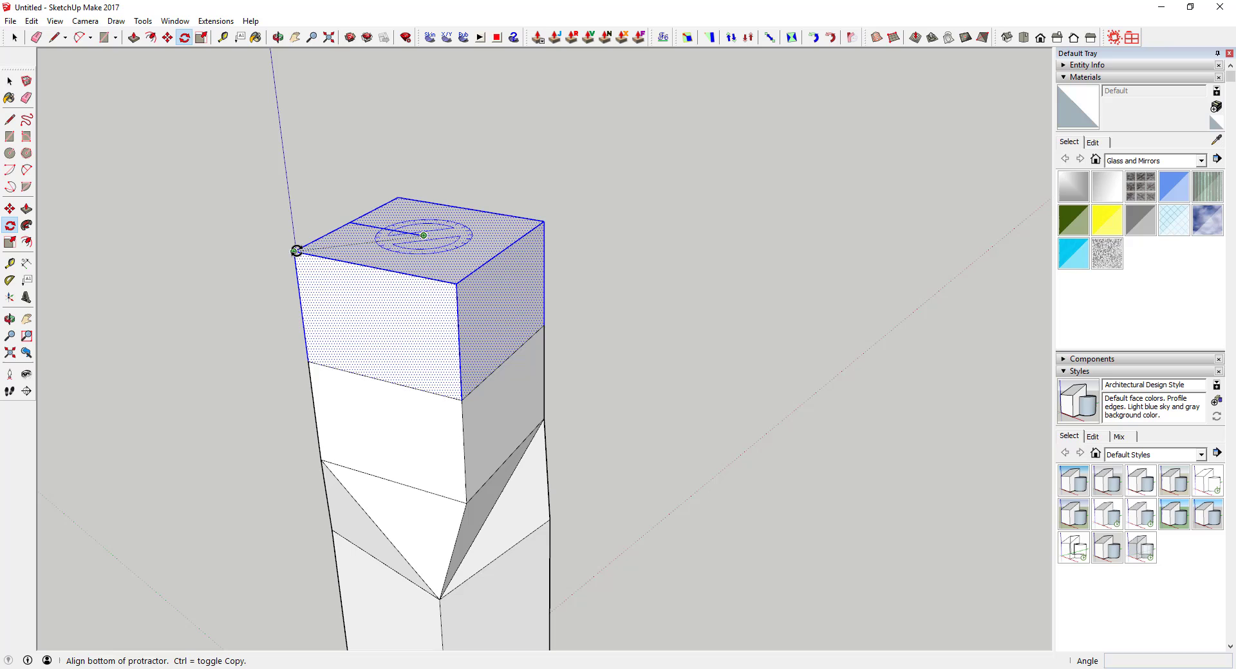
click(296, 251)
click(328, 284)
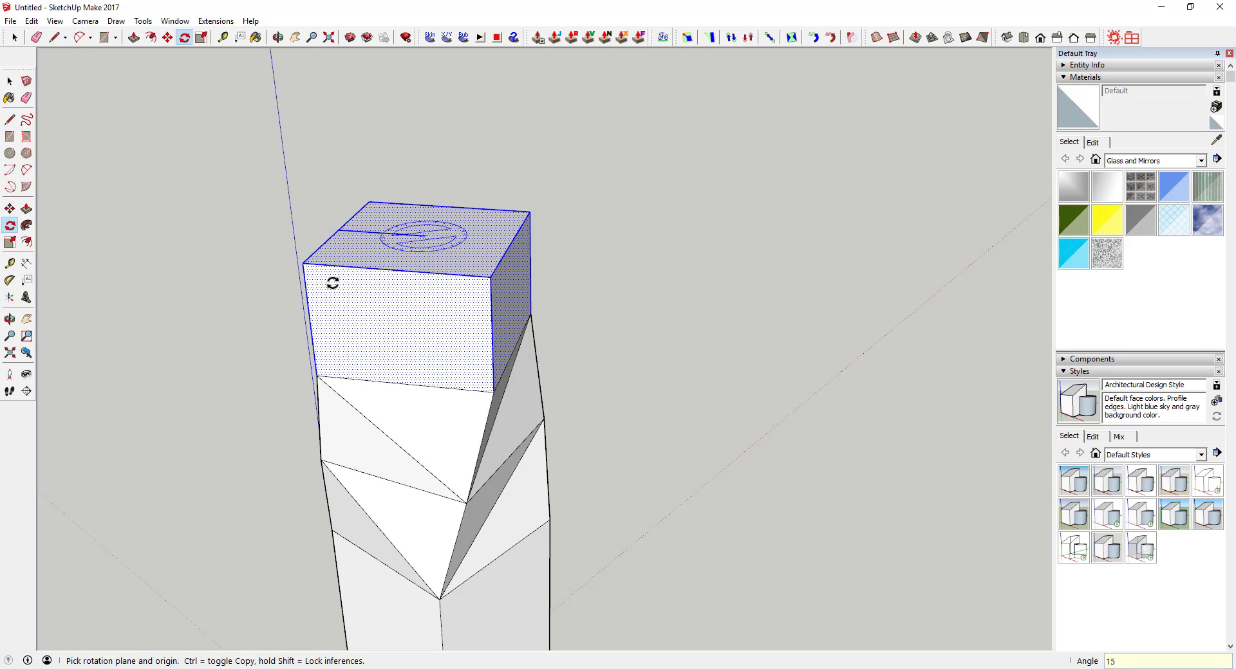
middle_drag(470, 331, 510, 283)
scroll(451, 322, up, 2)
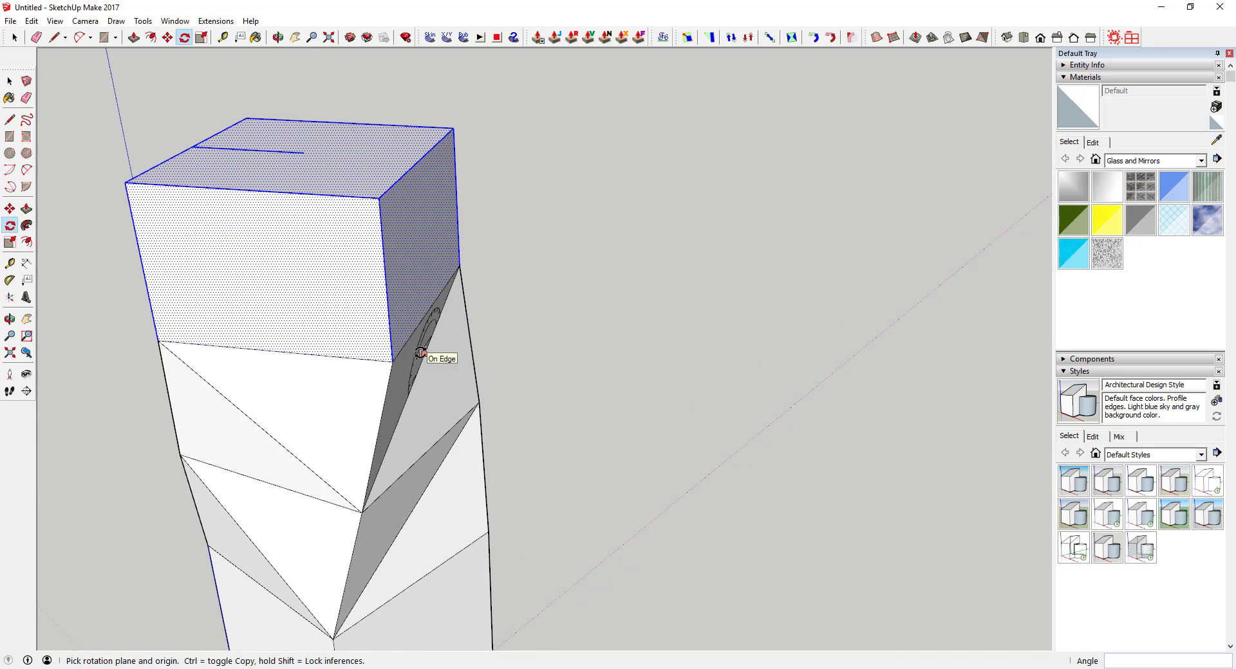
Raise the top block again and twist it another 15°.
key(m)
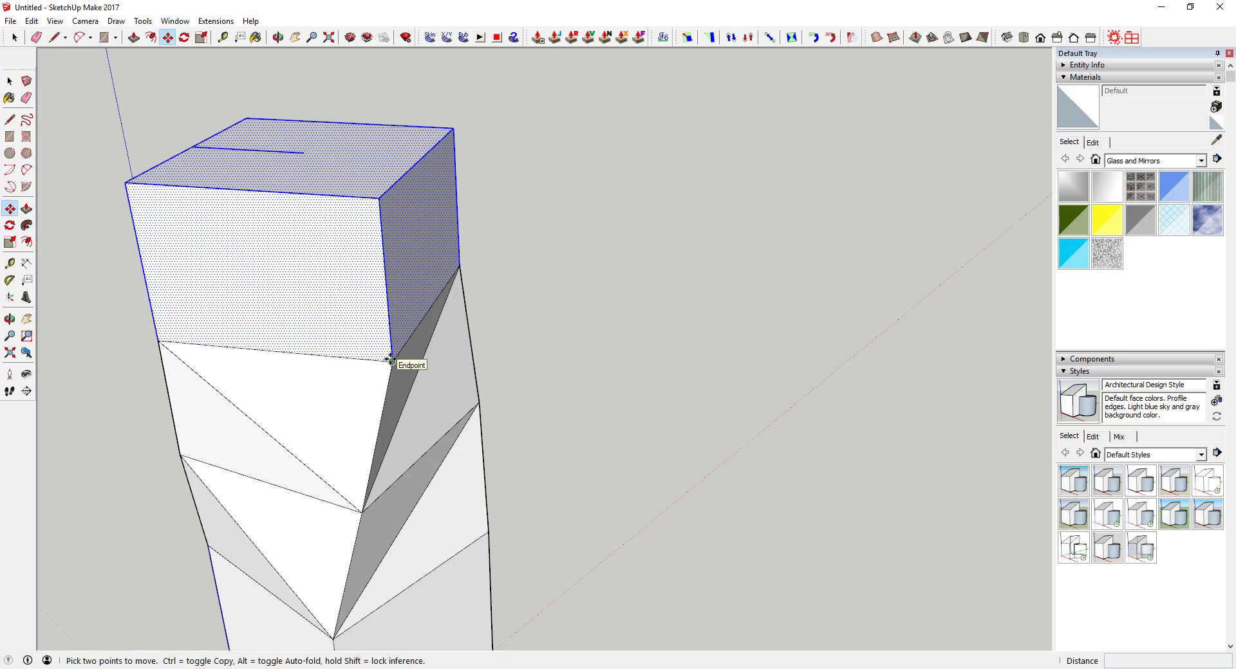
click(391, 360)
click(383, 193)
scroll(442, 426, down, 3)
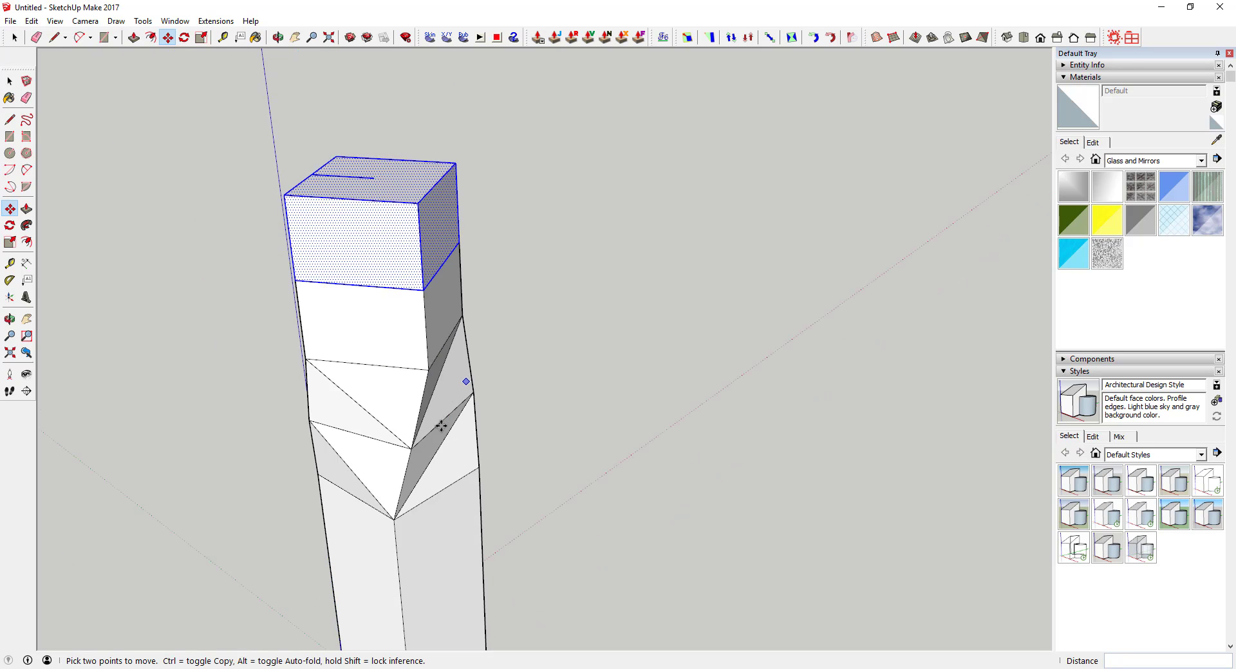
scroll(442, 427, down, 2)
key(q)
scroll(403, 334, up, 2)
click(401, 332)
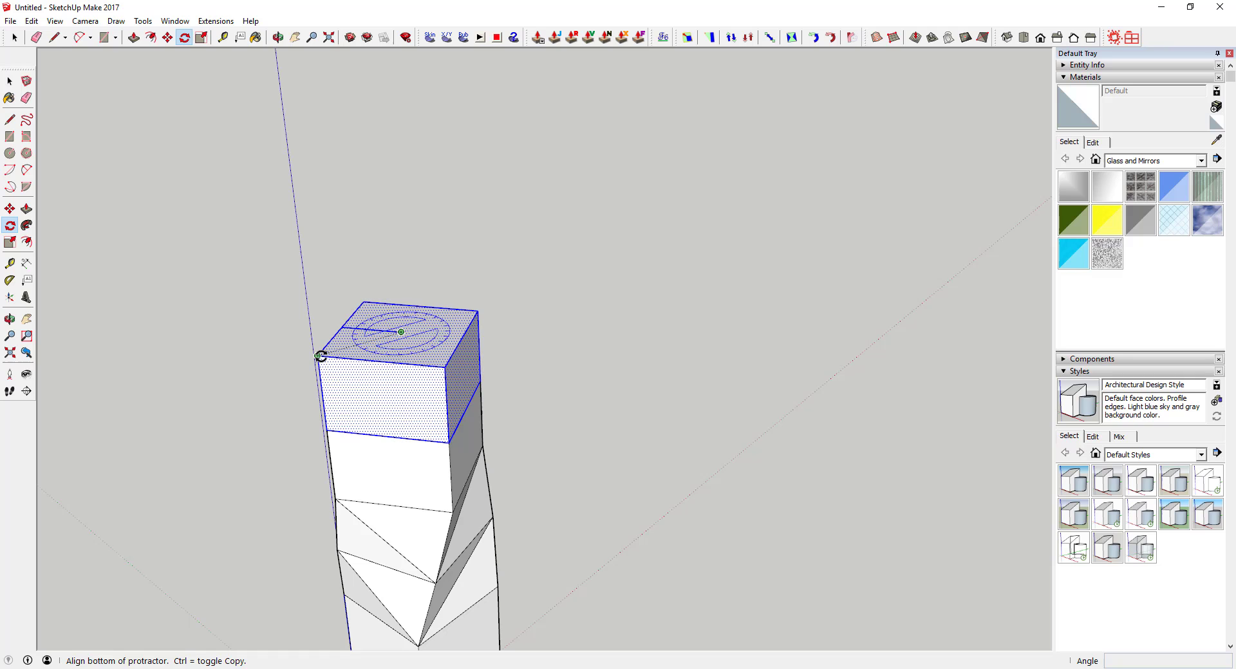
click(320, 356)
click(331, 364)
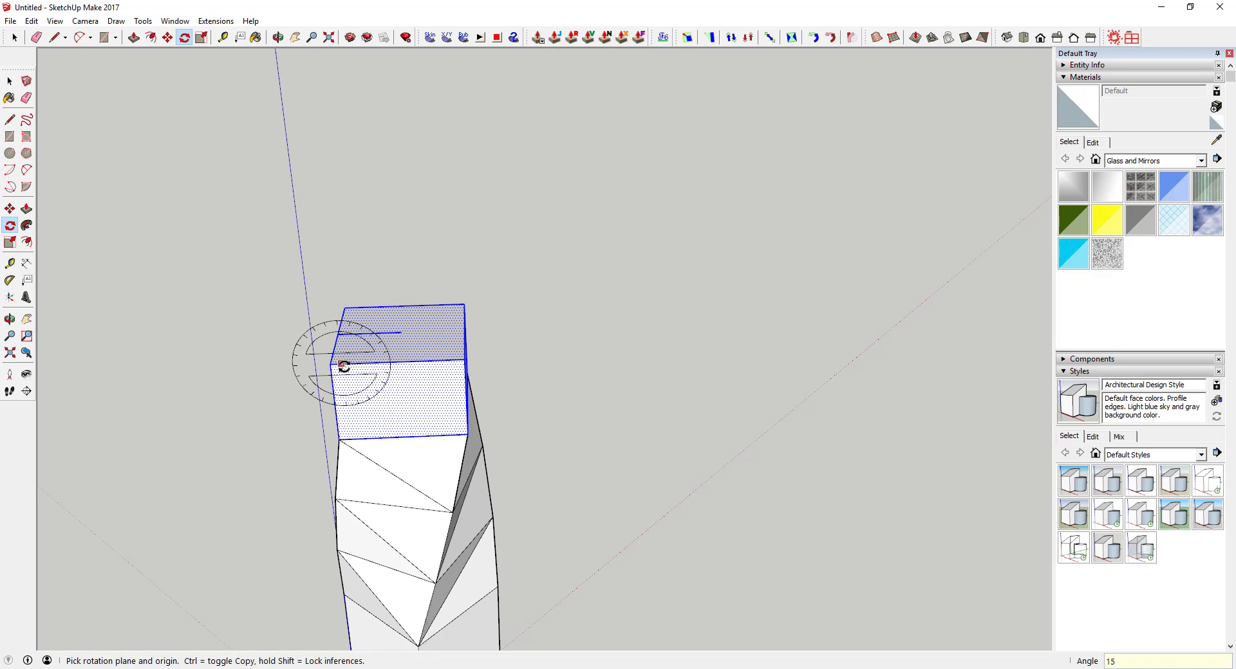
middle_drag(331, 358, 414, 361)
Reselect the tower's top block from a level front view.
key(m)
key(q)
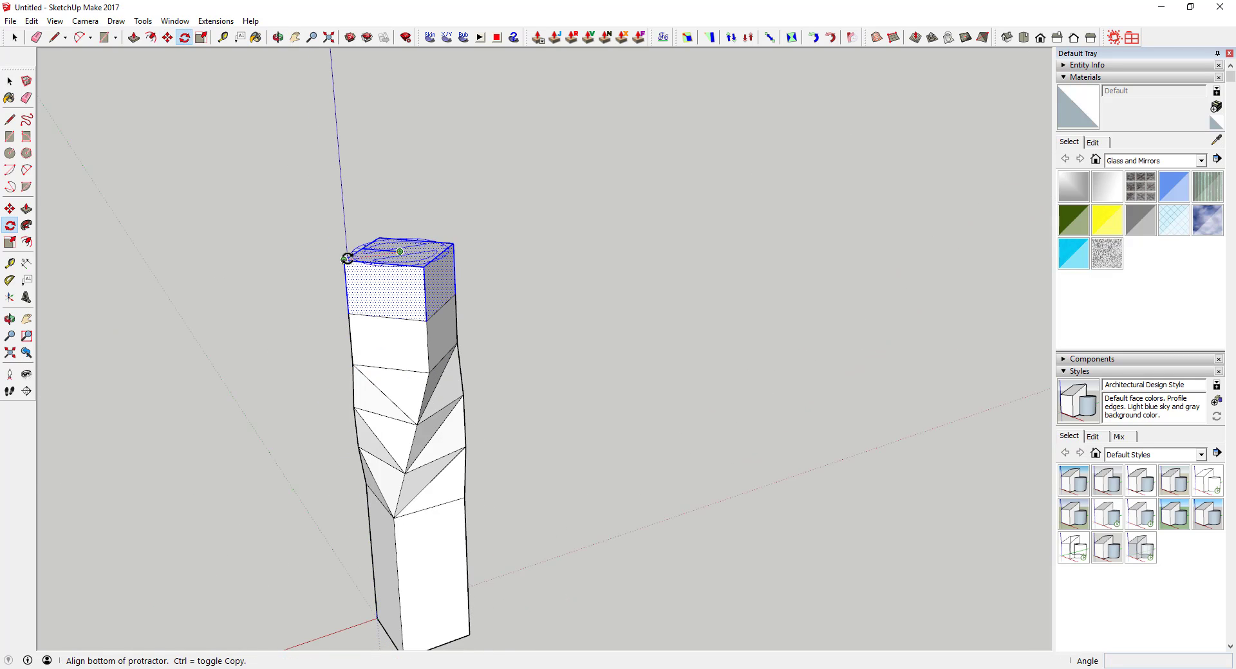
scroll(472, 262, up, 3)
key(m)
key(q)
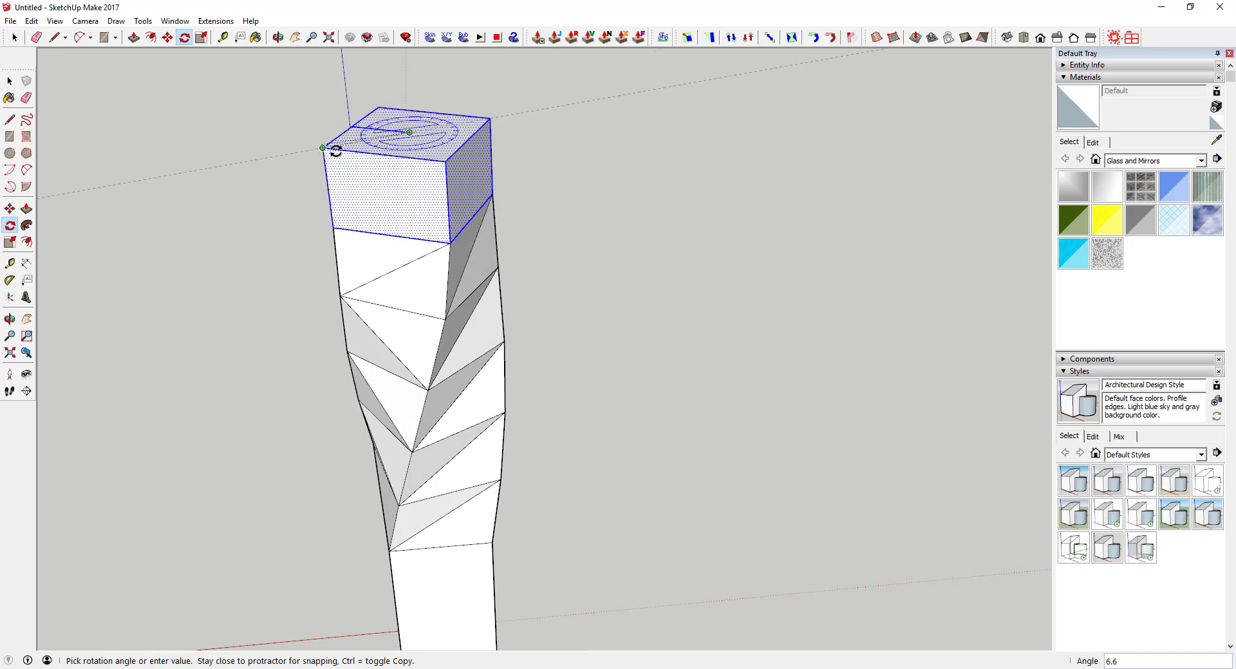
middle_drag(342, 154, 493, 287)
key(space)
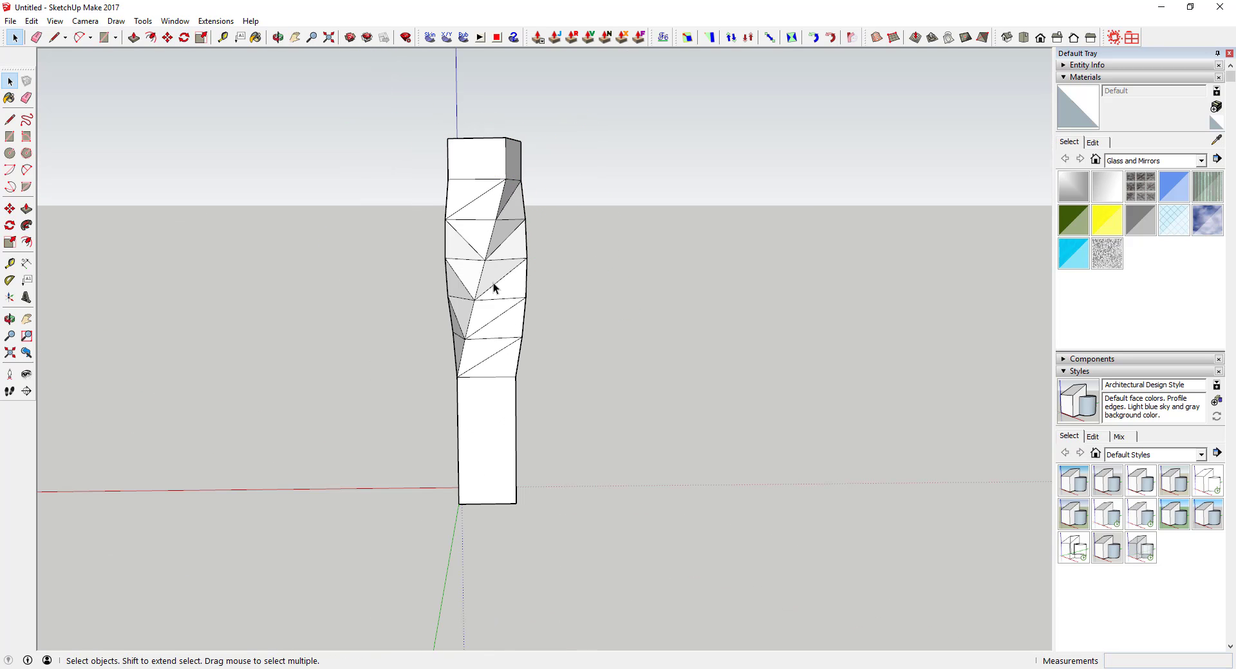
middle_drag(411, 129, 451, 147)
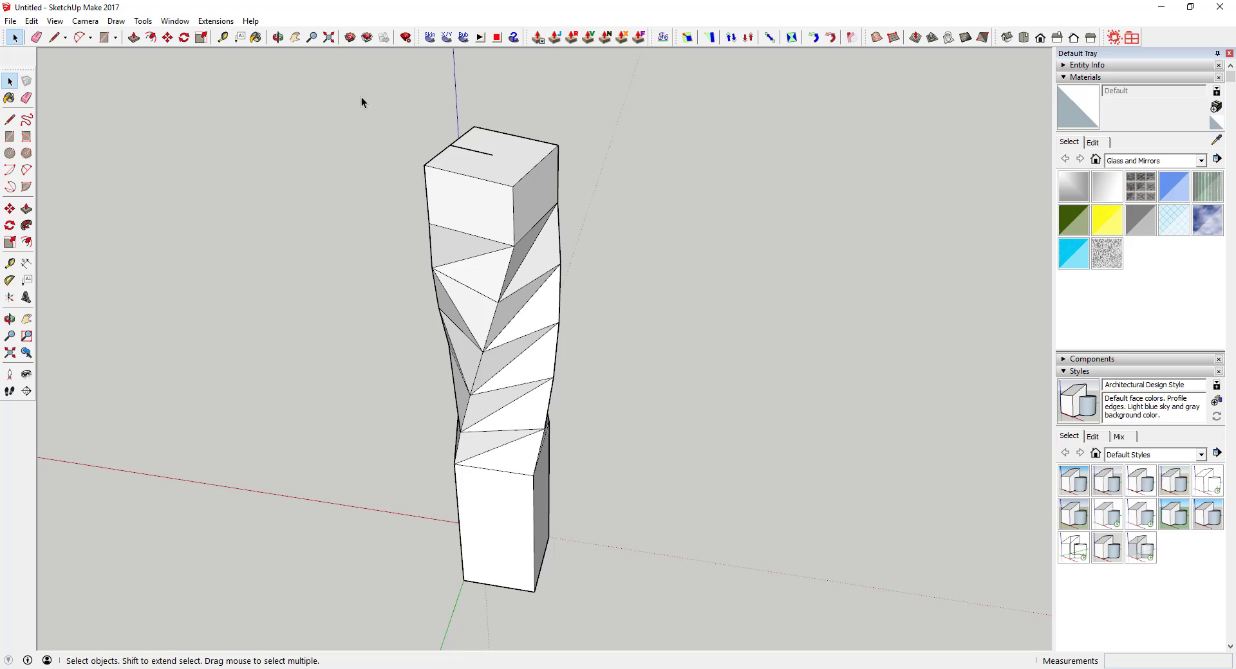
drag(361, 97, 596, 245)
middle_drag(597, 244, 470, 73)
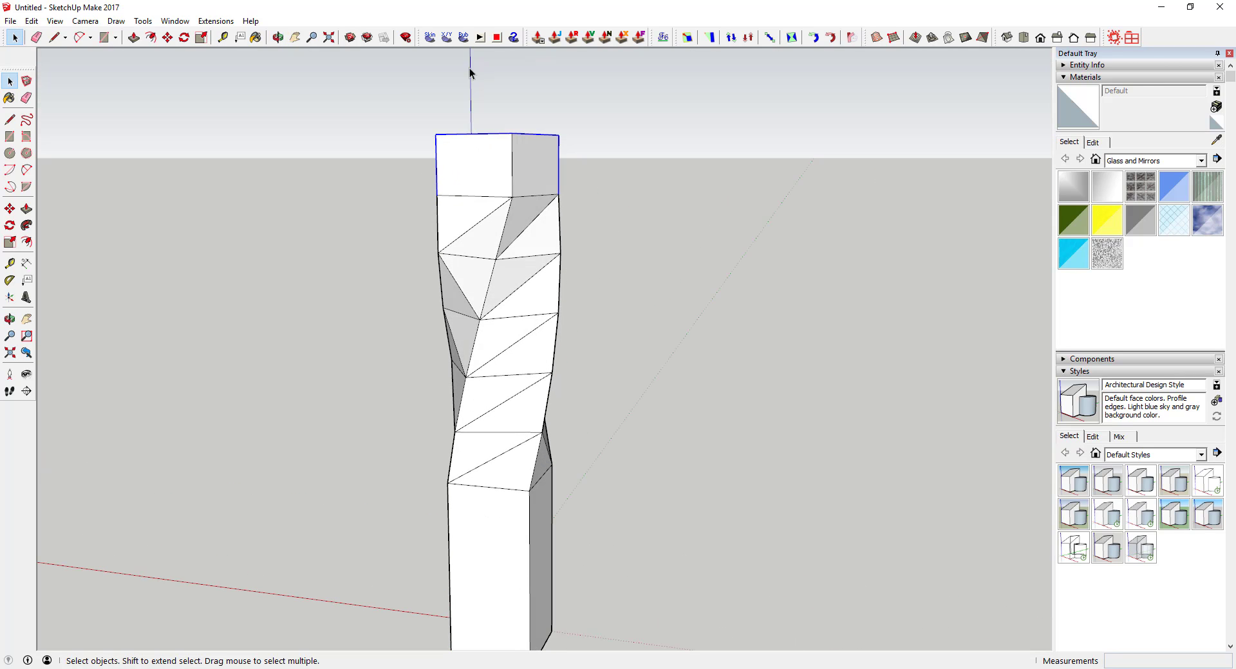
drag(378, 87, 605, 207)
scroll(536, 175, up, 3)
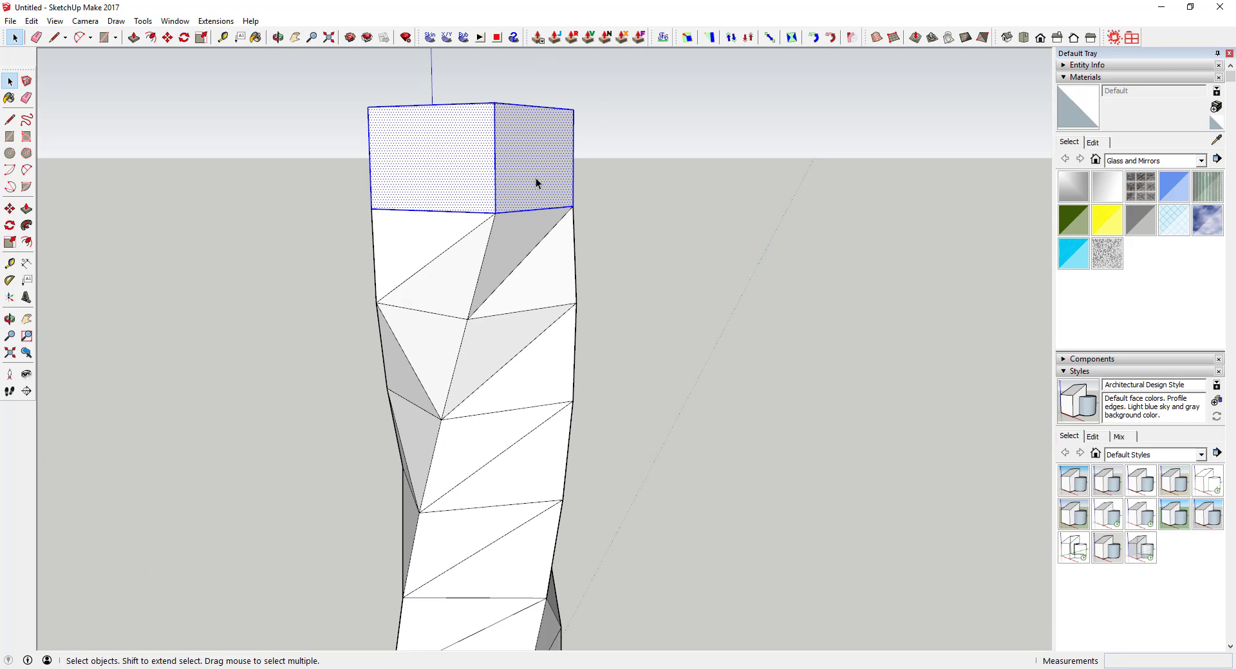
Raise the top block 4 inches and rotate it a further 15°.
key(m)
click(495, 212)
click(499, 101)
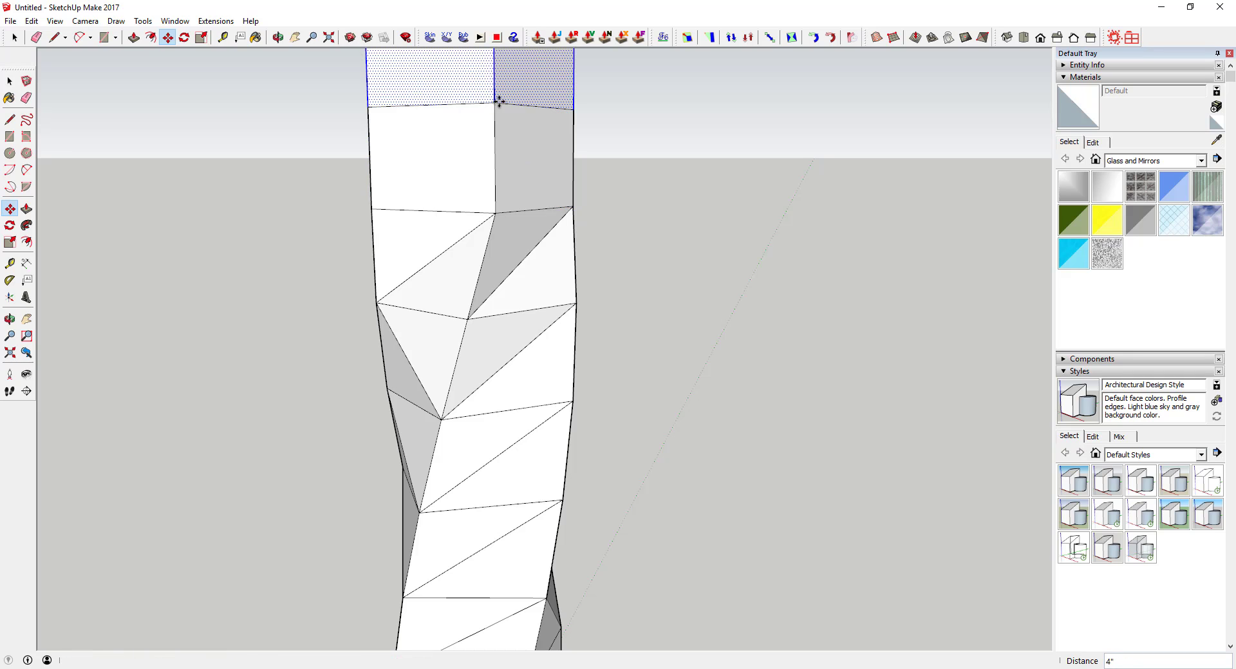
middle_drag(499, 101, 452, 387)
key(q)
click(450, 90)
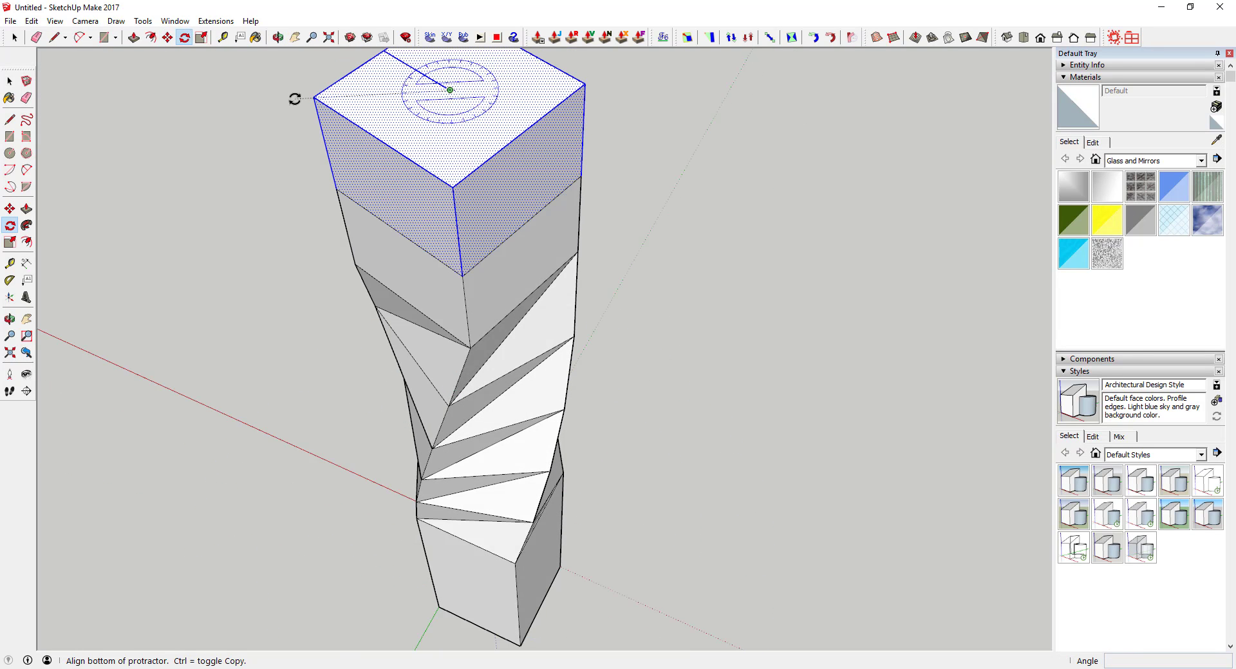
click(314, 100)
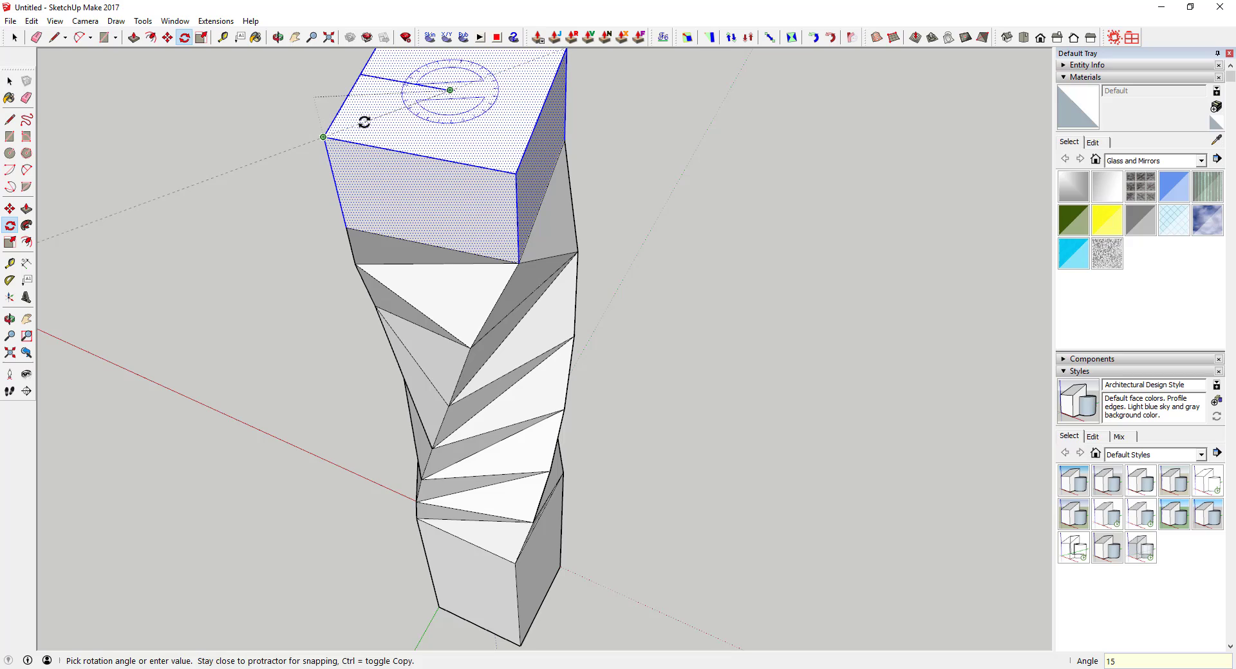
click(363, 122)
middle_drag(361, 125, 496, 127)
key(q)
middle_drag(463, 290, 505, 187)
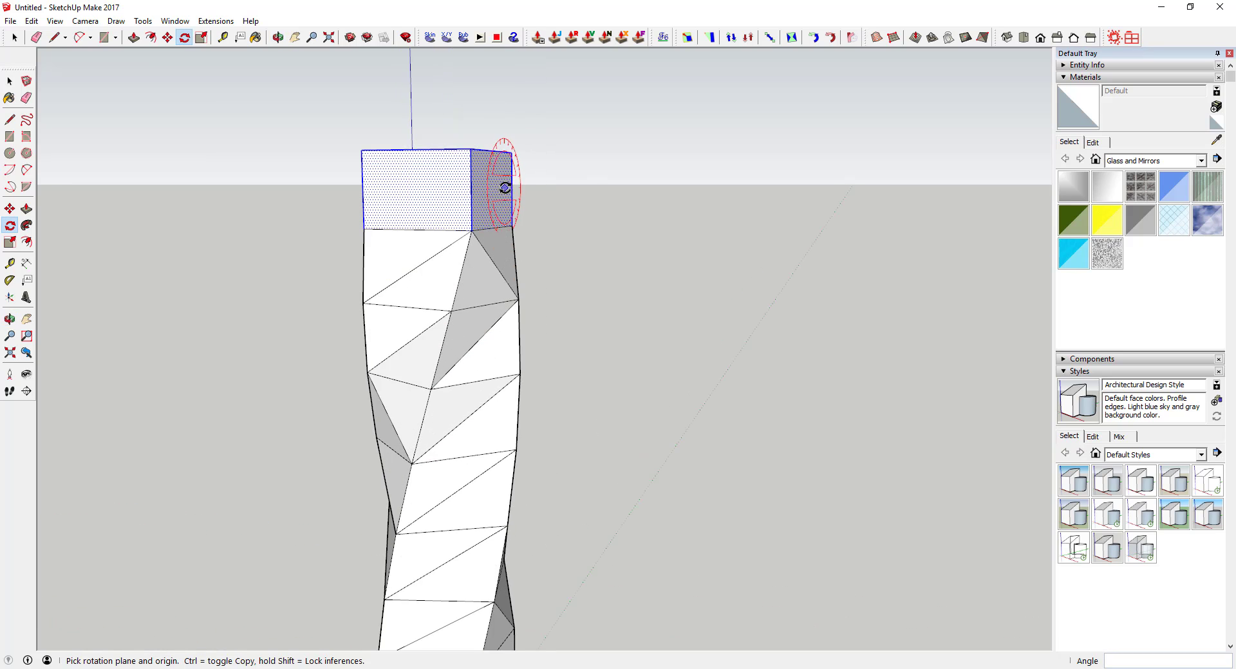
Erase the extra top block from the tower.
key(e)
drag(513, 154, 462, 153)
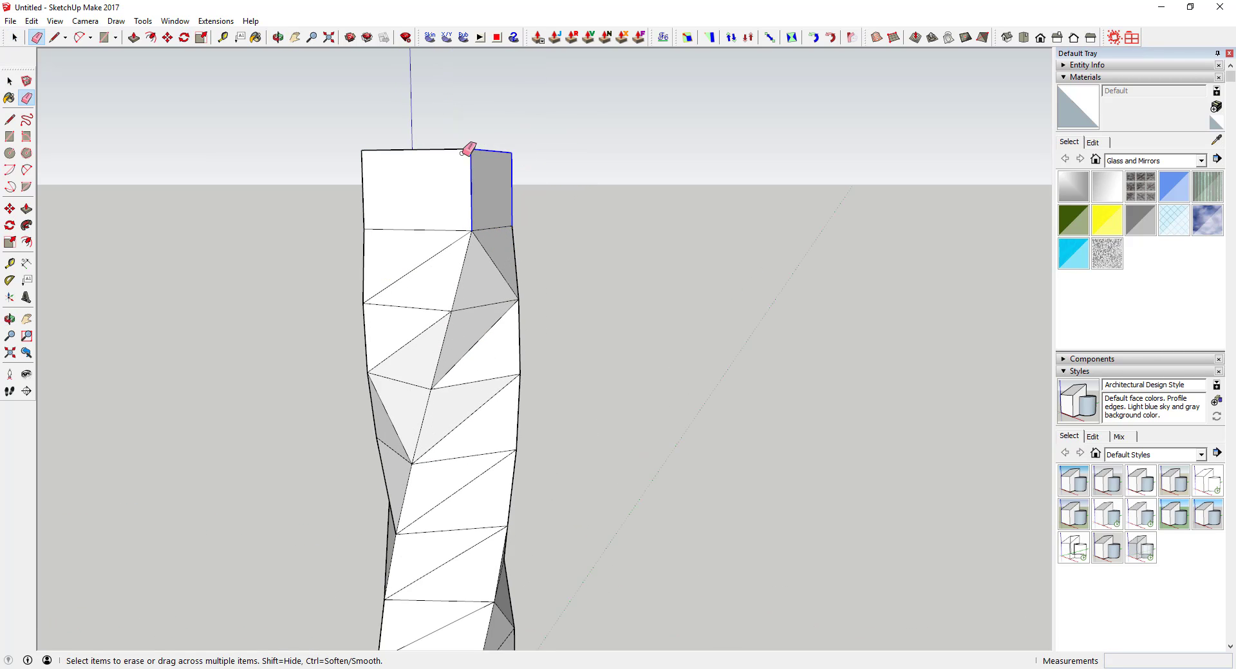
mouse_move(370, 173)
mouse_down()
mouse_move(414, 167)
mouse_move(392, 146)
mouse_up()
scroll(389, 142, down, 5)
key(space)
Select the twisted section and copy it up 2' as an x4 array.
drag(319, 151, 470, 396)
middle_drag(469, 397, 446, 354)
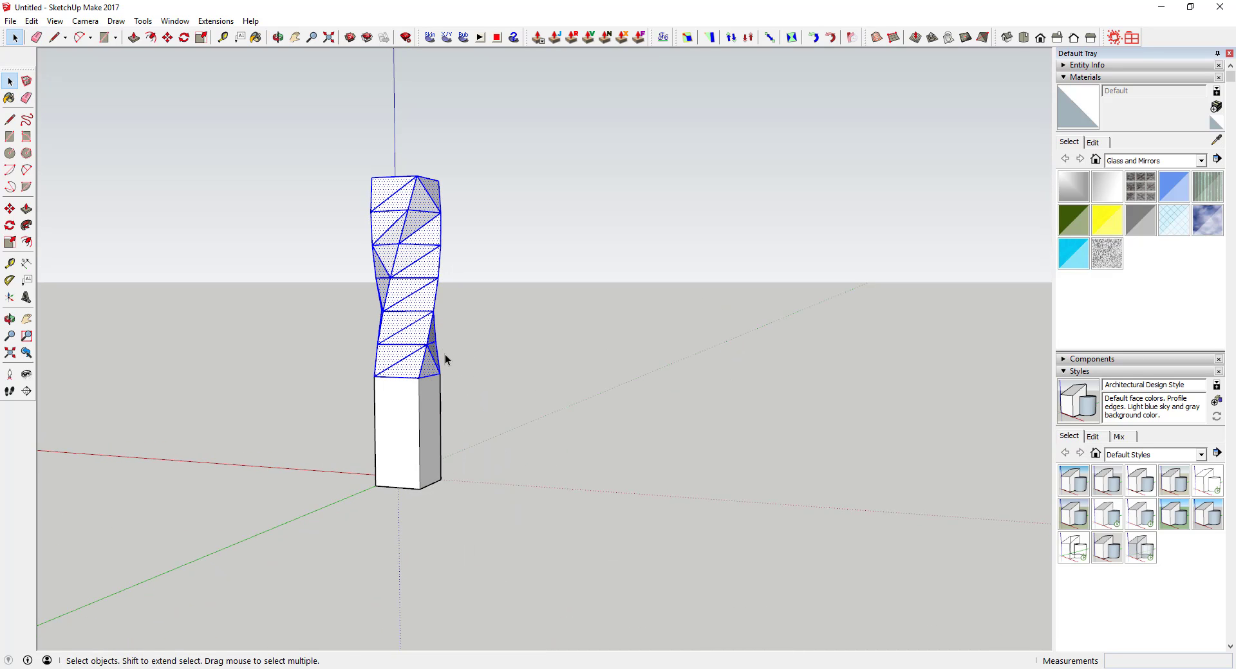
key(m)
key(ctrl)
click(419, 380)
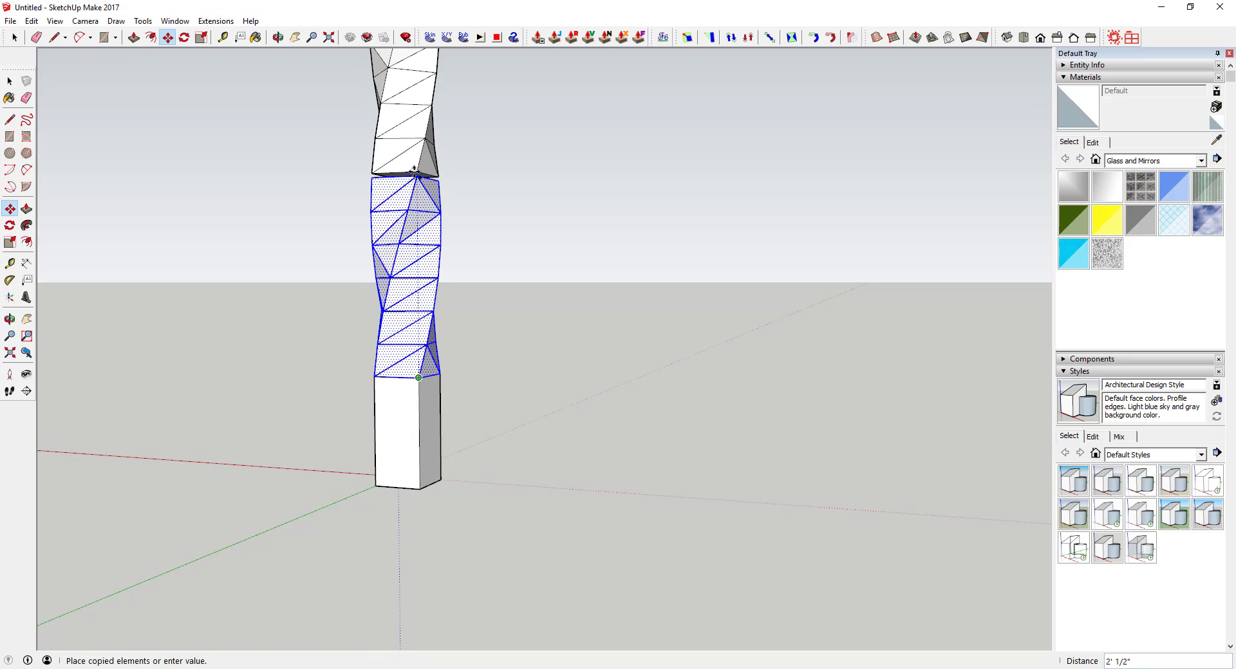
text(2')
key(Return)
scroll(427, 326, down, 3)
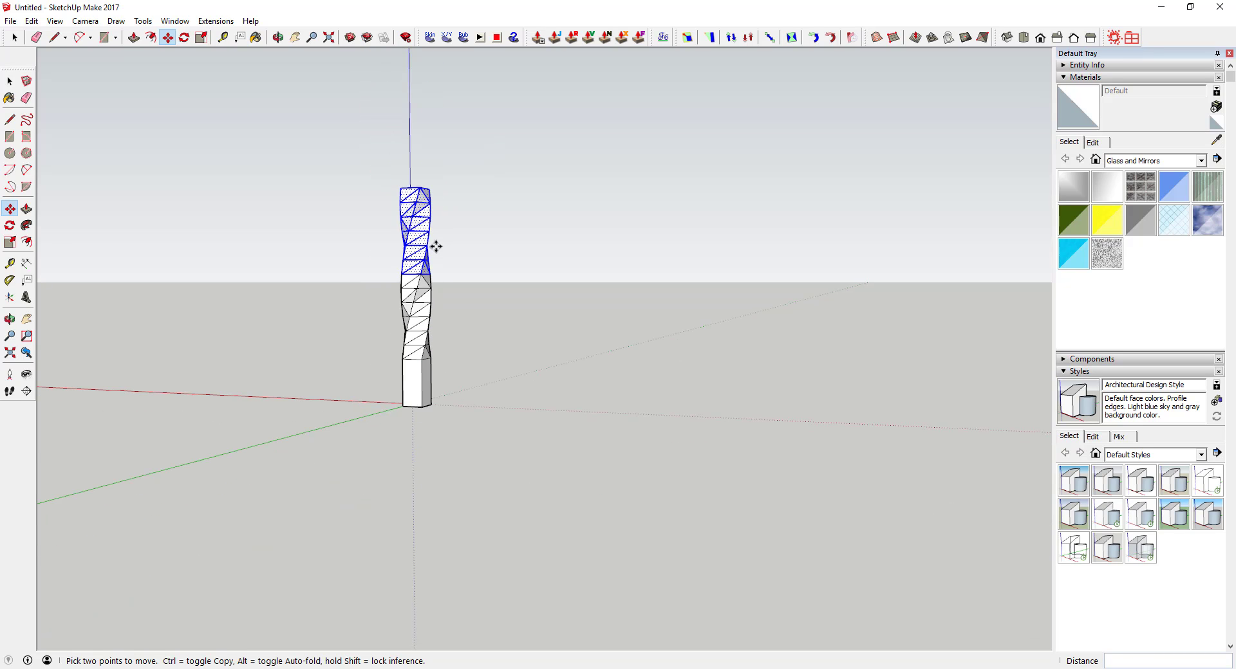
key(Return)
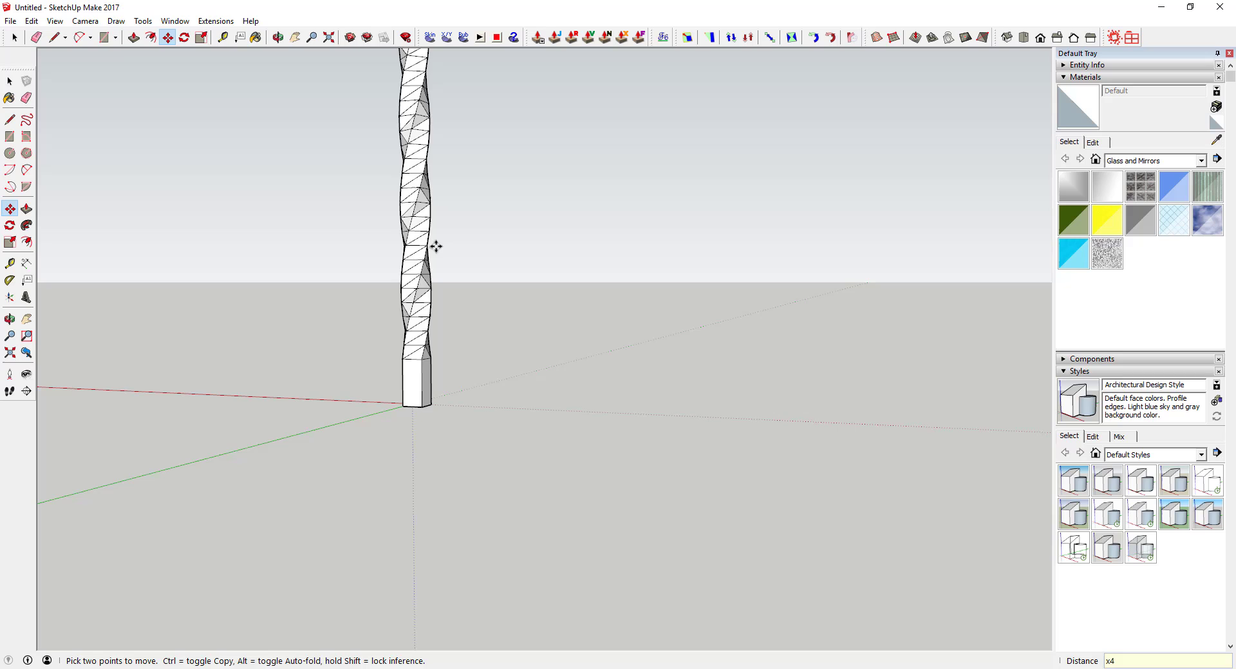
scroll(433, 387, down, 2)
scroll(442, 115, up, 3)
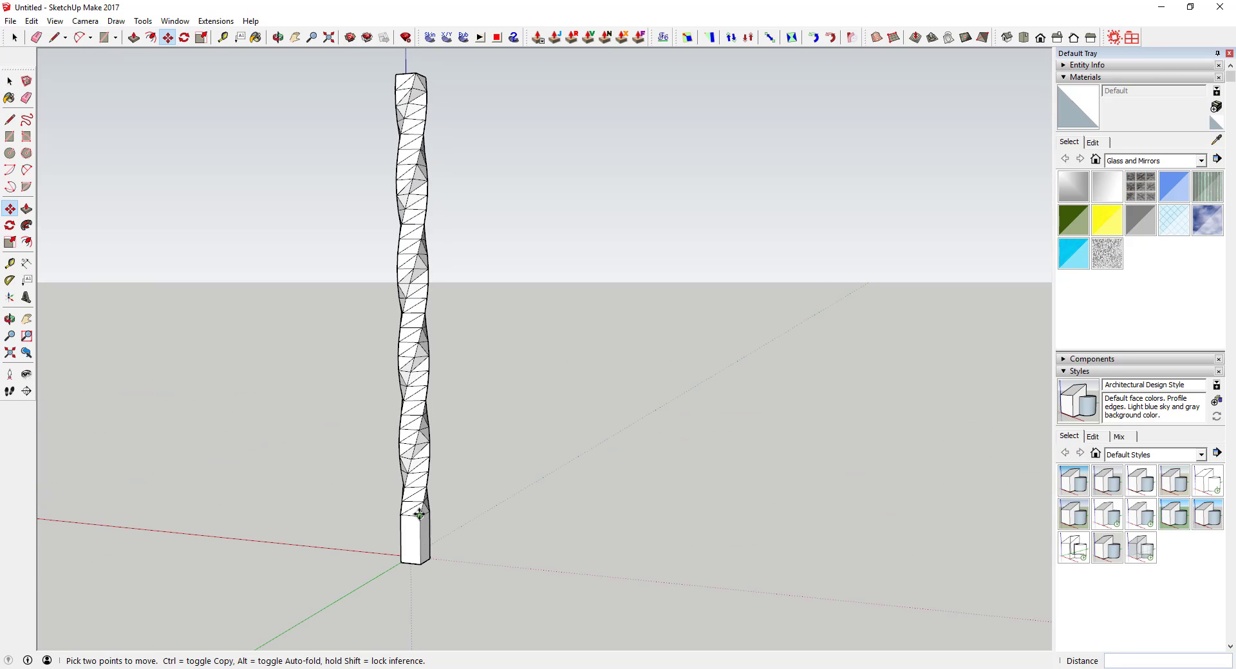
key(space)
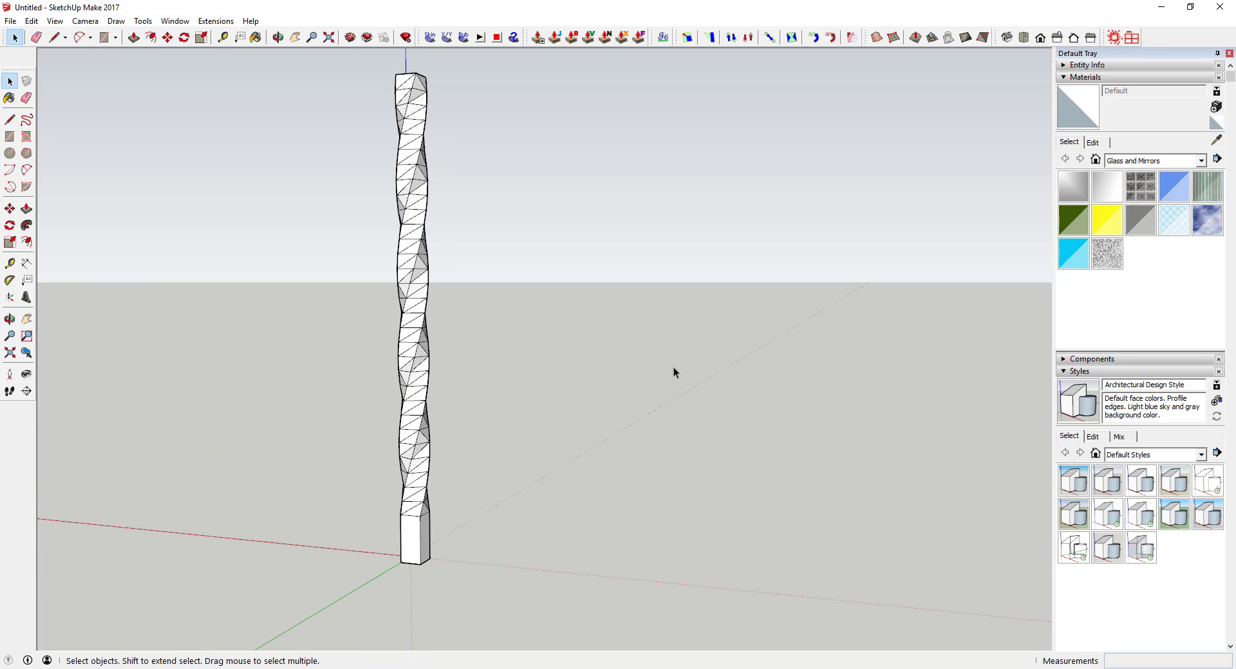
Window-select the tower's twisted upper part and apply Soften/Smooth Edges.
middle_drag(673, 367, 542, 342)
middle_drag(667, 335, 245, 320)
middle_drag(759, 326, 490, 360)
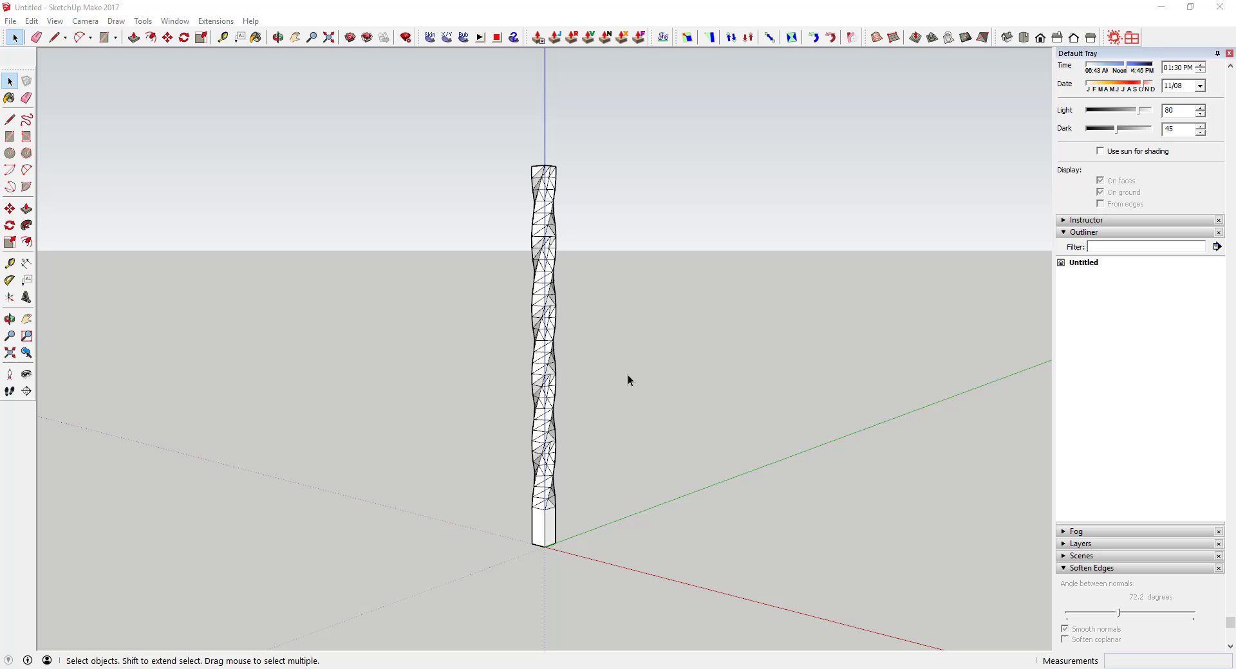
middle_drag(628, 376, 573, 398)
scroll(559, 493, up, 3)
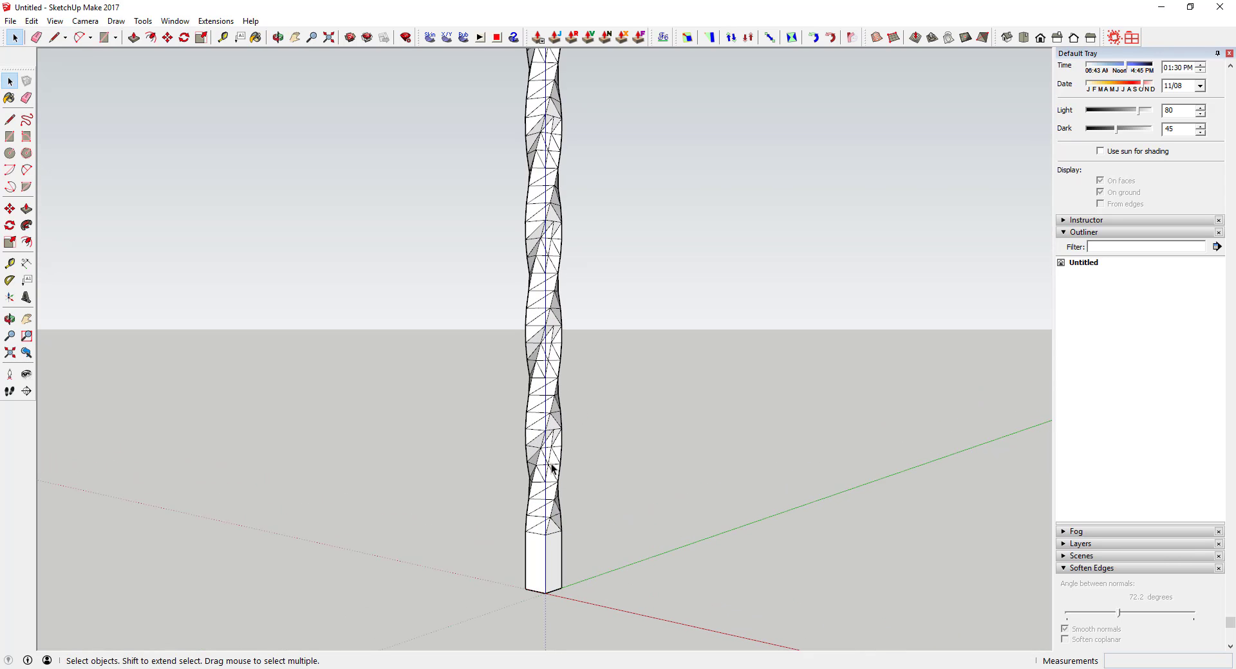
scroll(554, 437, down, 2)
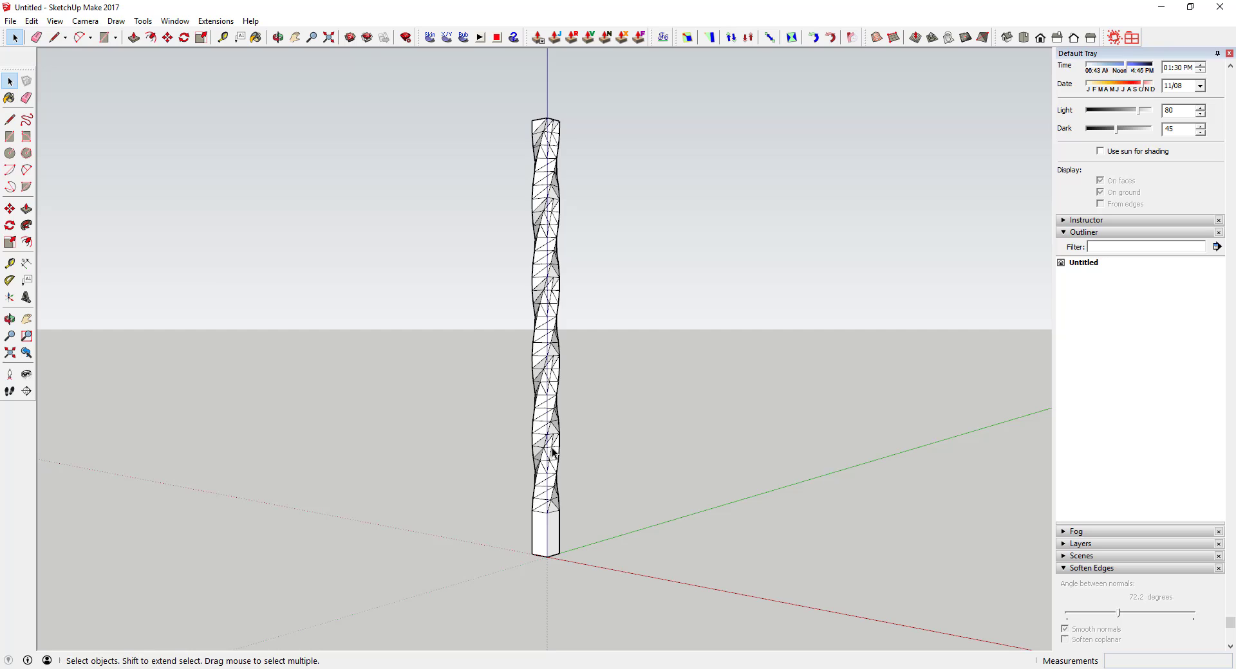
drag(455, 90, 604, 528)
right_click(547, 419)
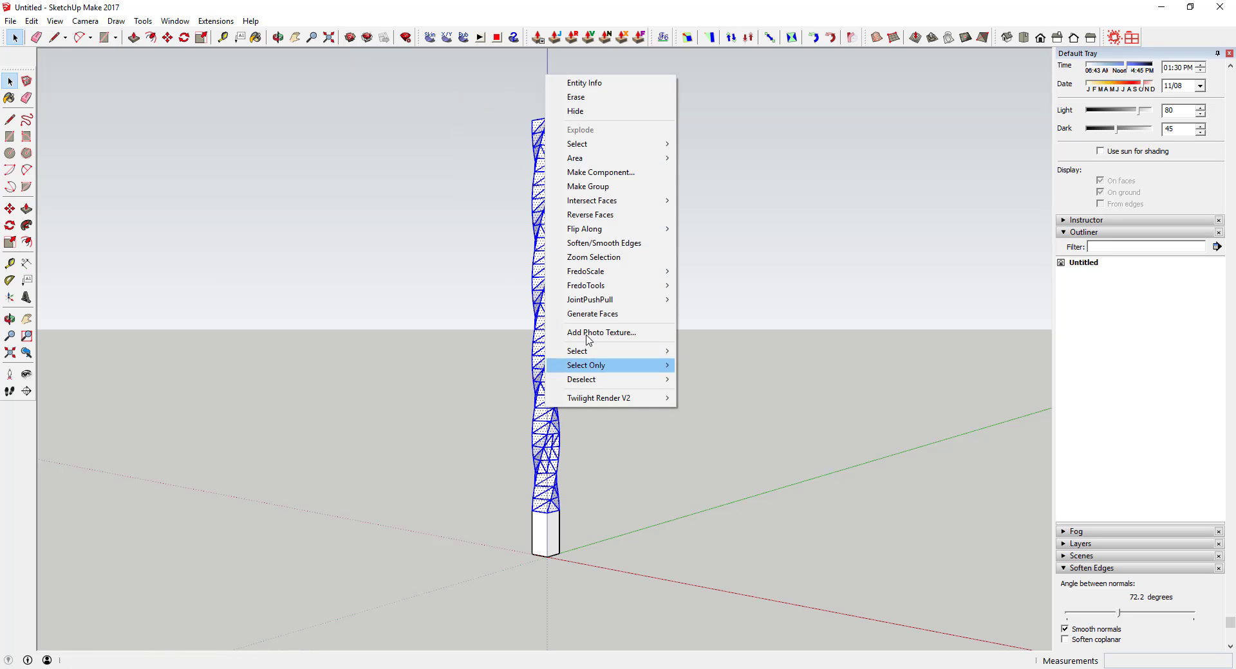
click(628, 248)
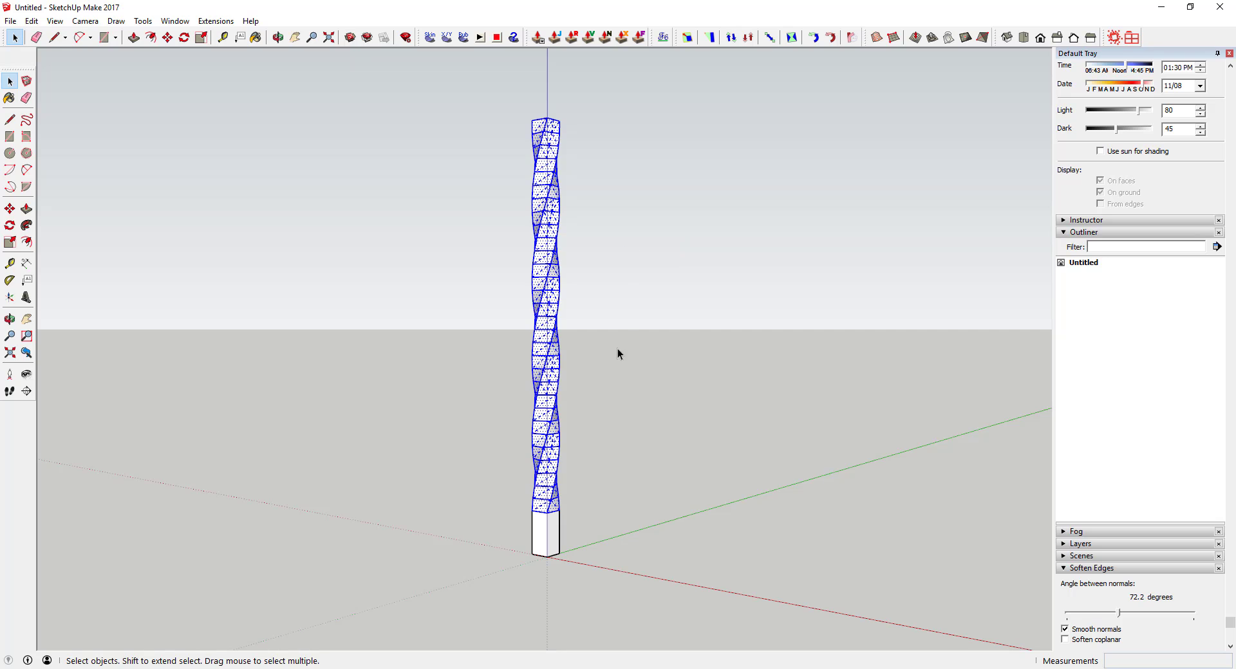
middle_drag(552, 348, 510, 353)
Switch to the Right view and window-select the column's twisted segments.
click(659, 350)
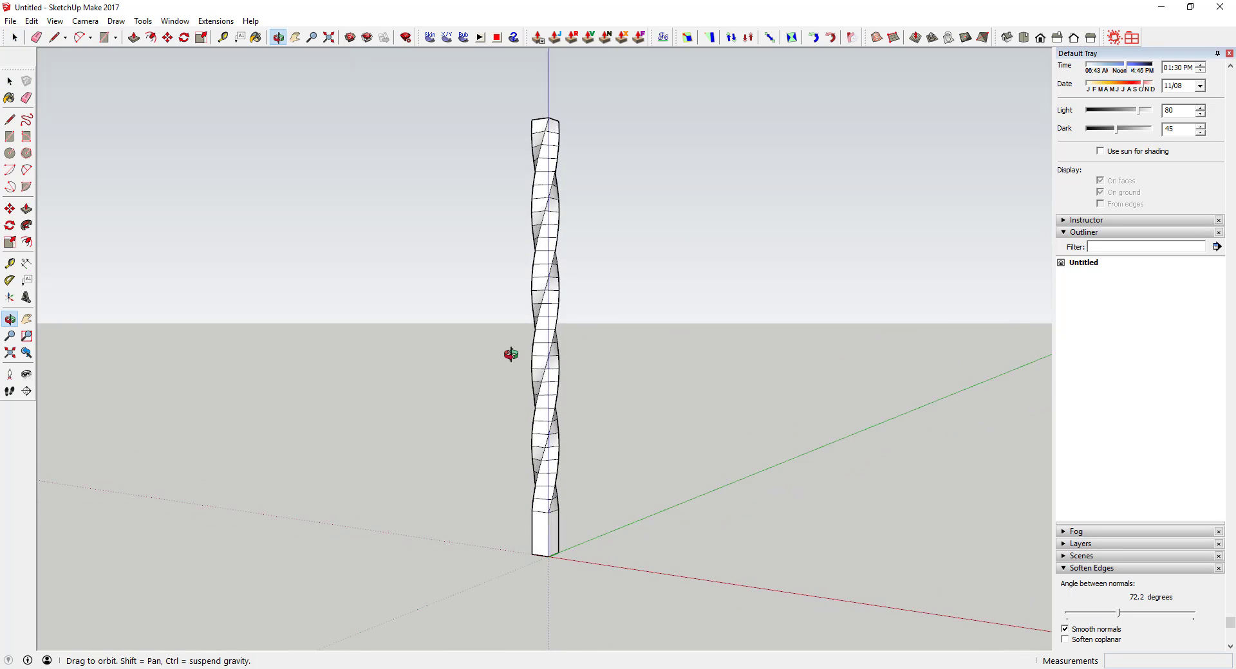
key(F4)
middle_drag(708, 361, 549, 337)
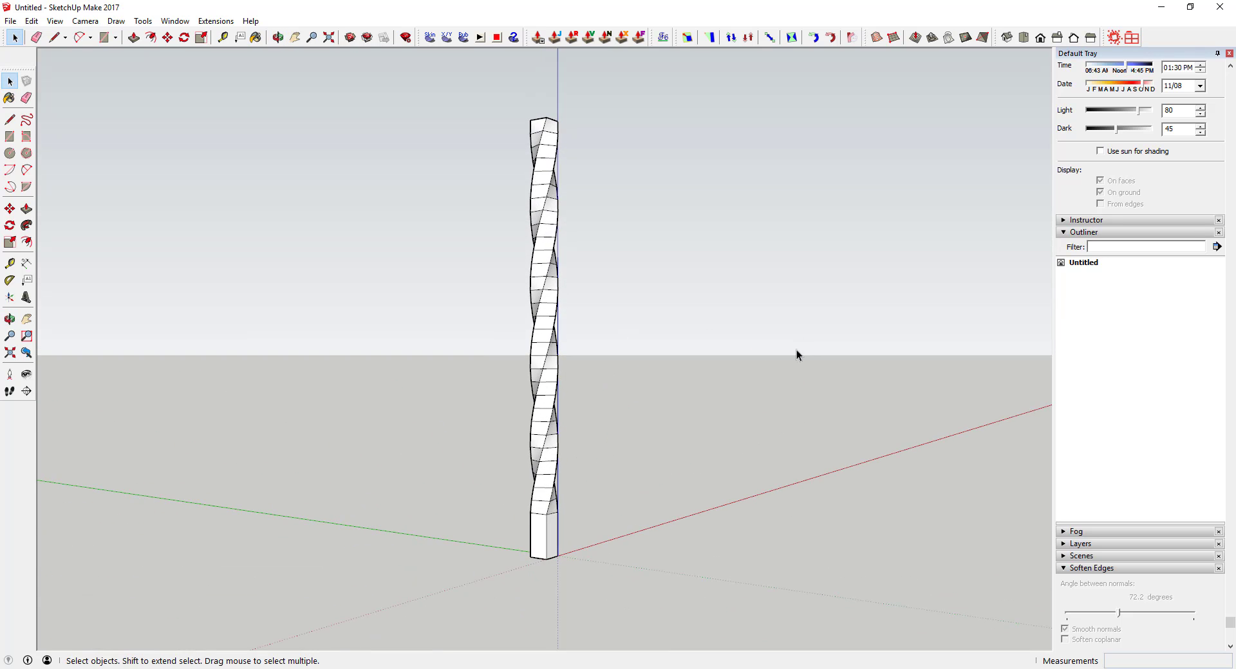
middle_drag(798, 353, 610, 437)
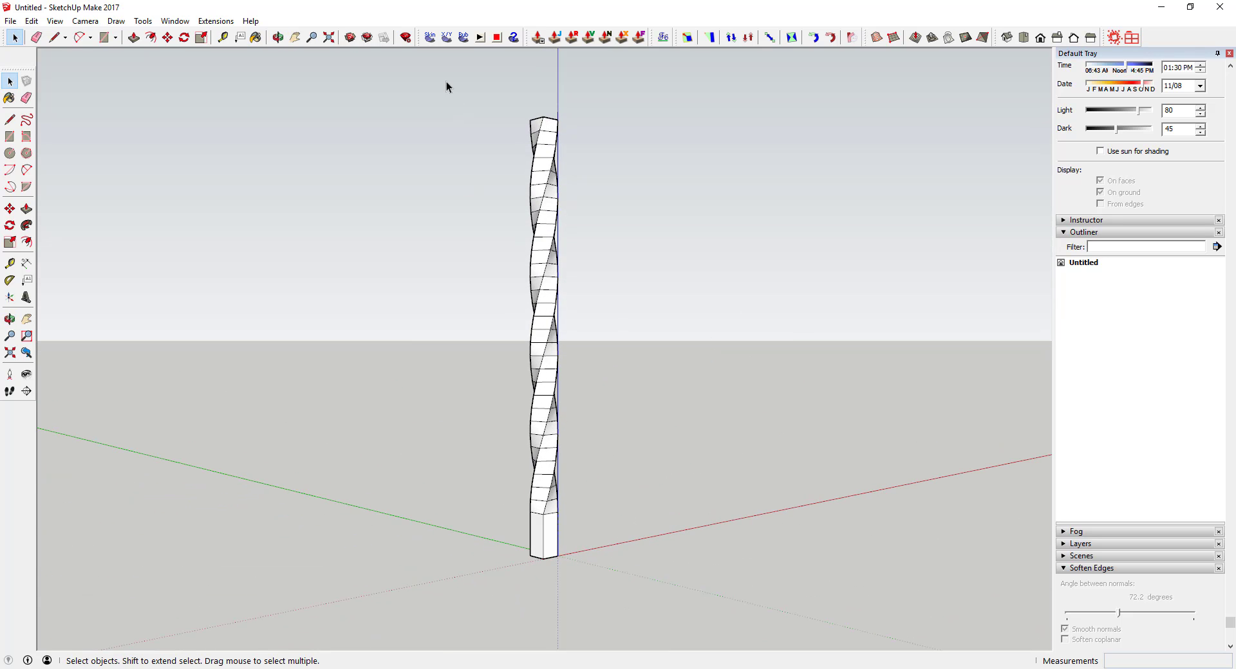
drag(438, 83, 609, 551)
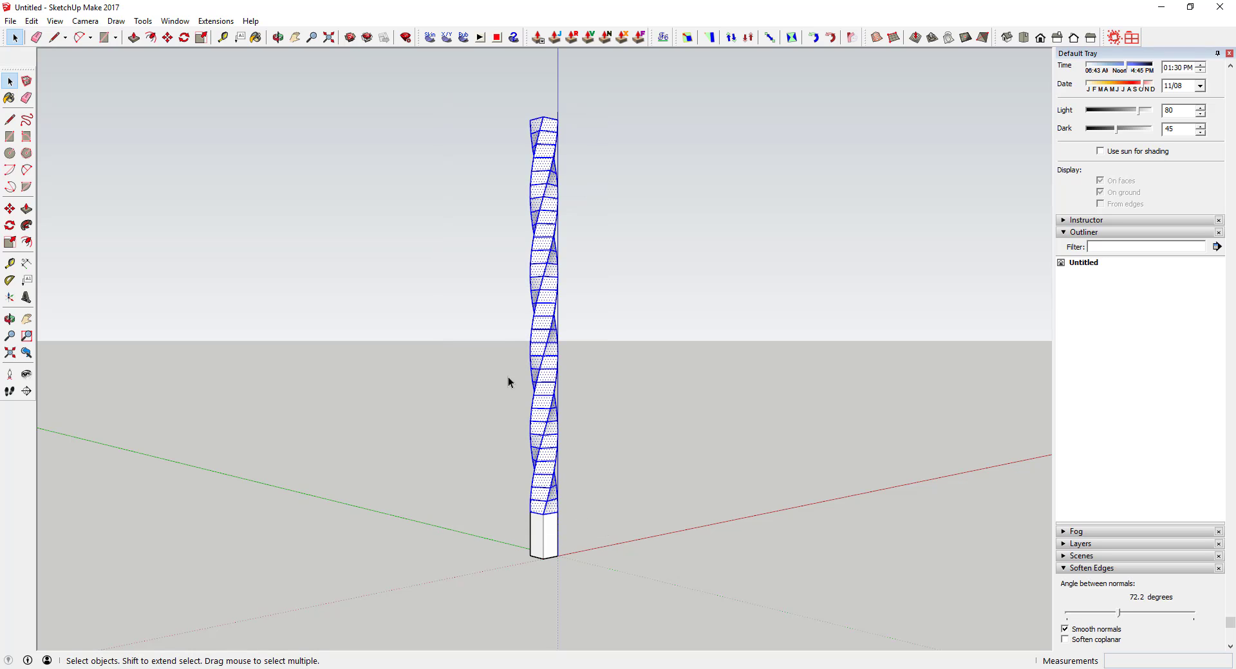
Collapse the Outliner, Styles, Materials and Shadows panels; set softening angle to 69.4°.
click(1081, 232)
scroll(1074, 148, up, 4)
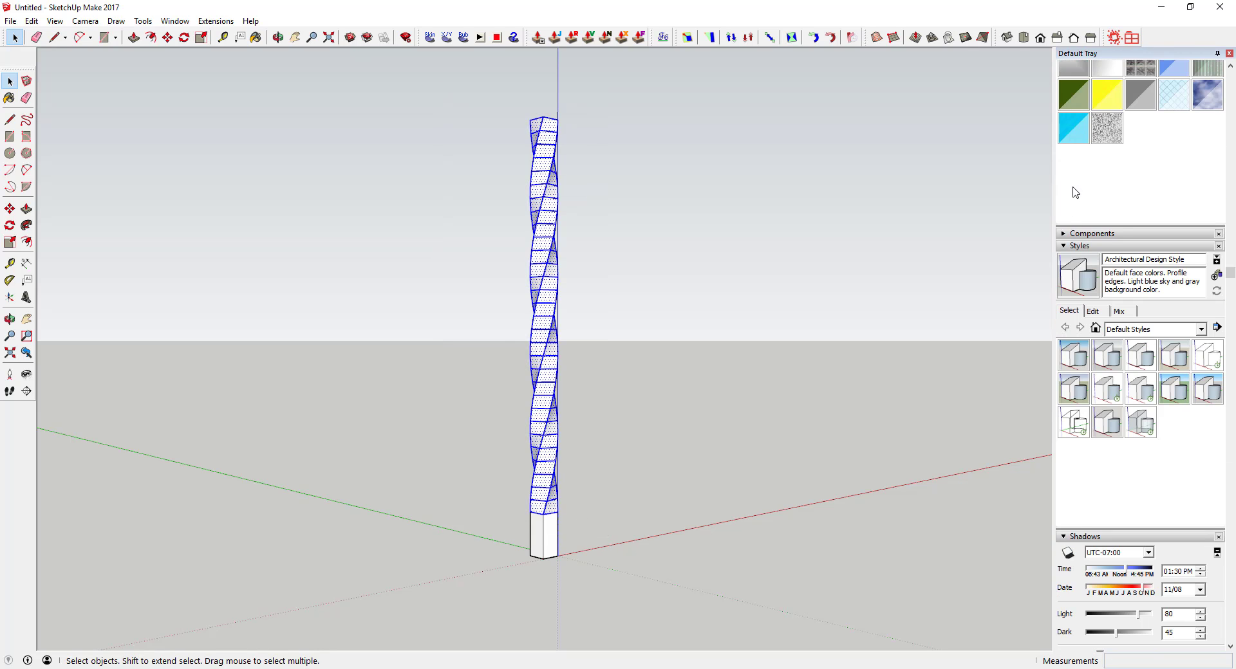
click(1065, 251)
scroll(1075, 96, up, 3)
click(1068, 77)
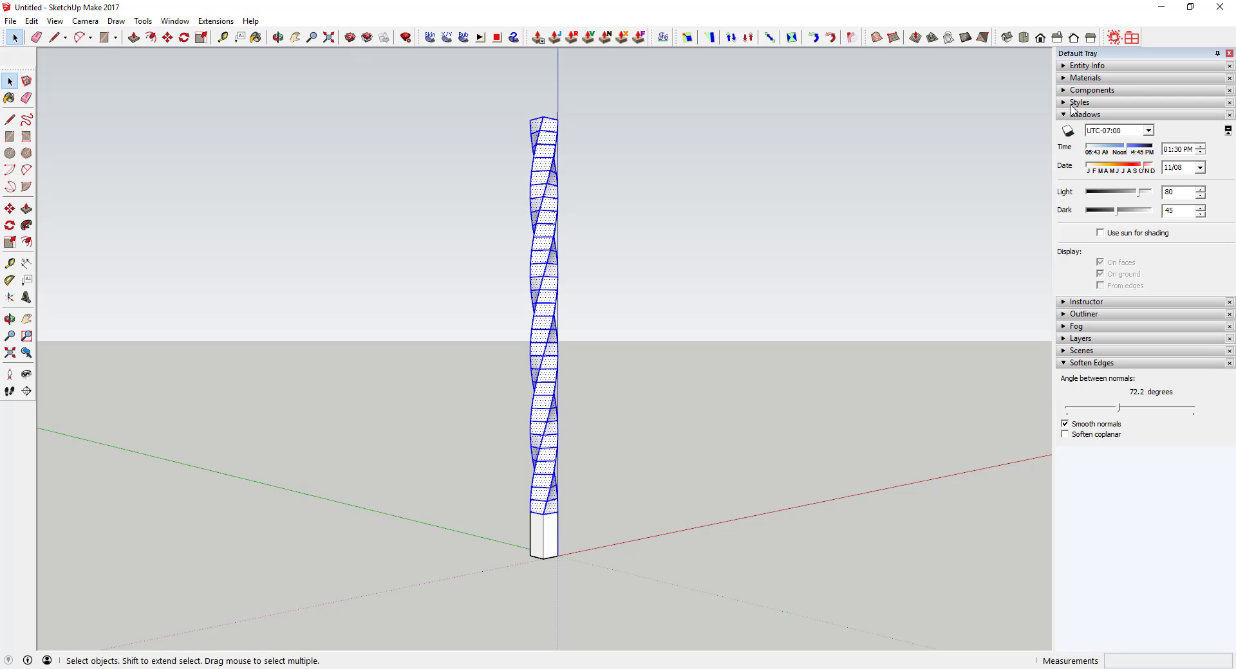
click(1064, 115)
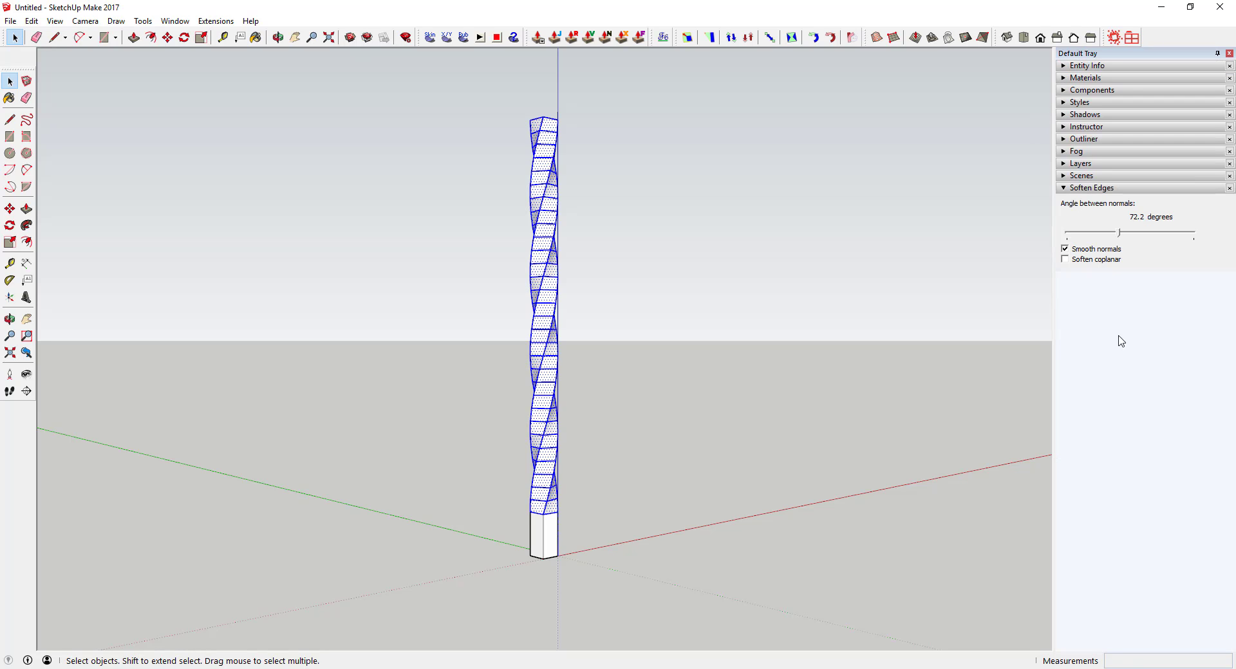
drag(1122, 237, 1162, 243)
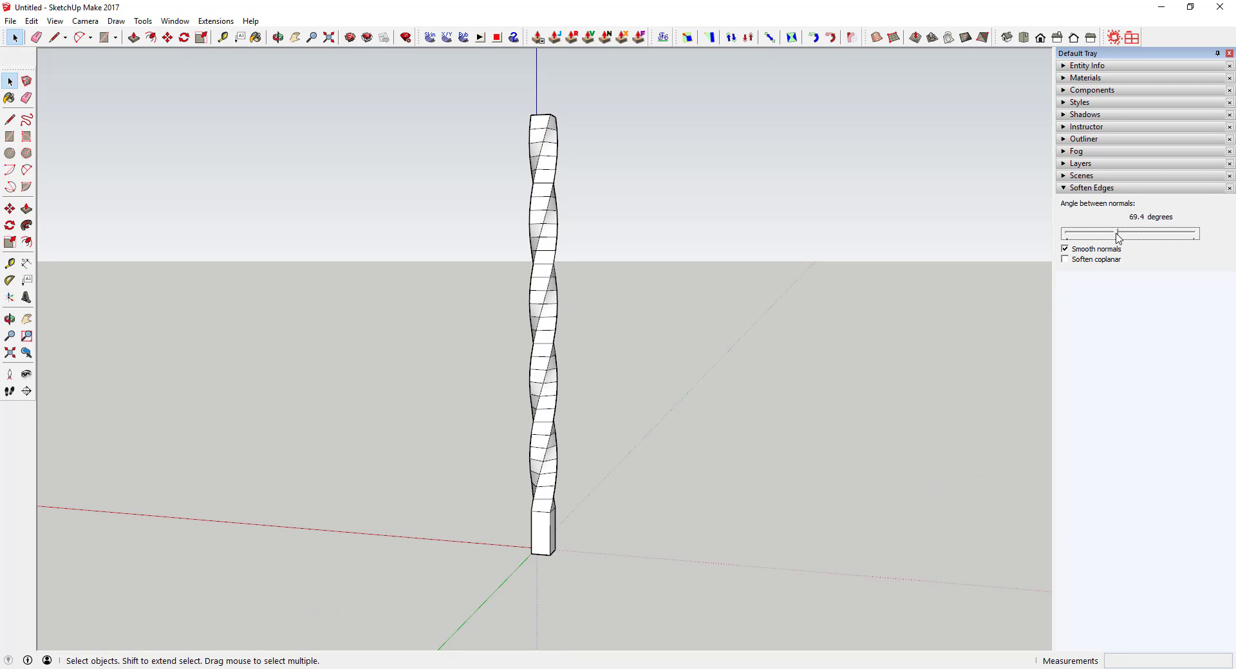
Select the whole column and turn on View > Hidden Geometry.
triple_click(533, 423)
middle_drag(573, 381, 560, 325)
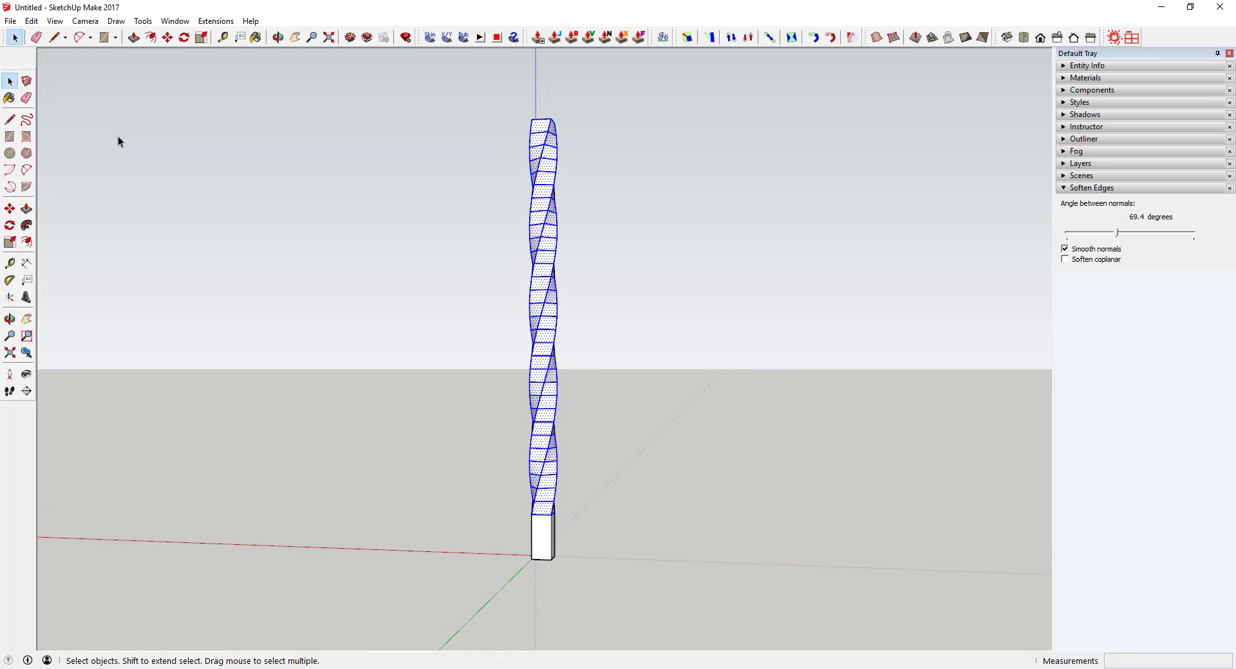
click(45, 23)
click(72, 67)
Inspect the dashed softened edges up close, then return to the Right view.
middle_drag(550, 298, 620, 339)
scroll(565, 300, up, 3)
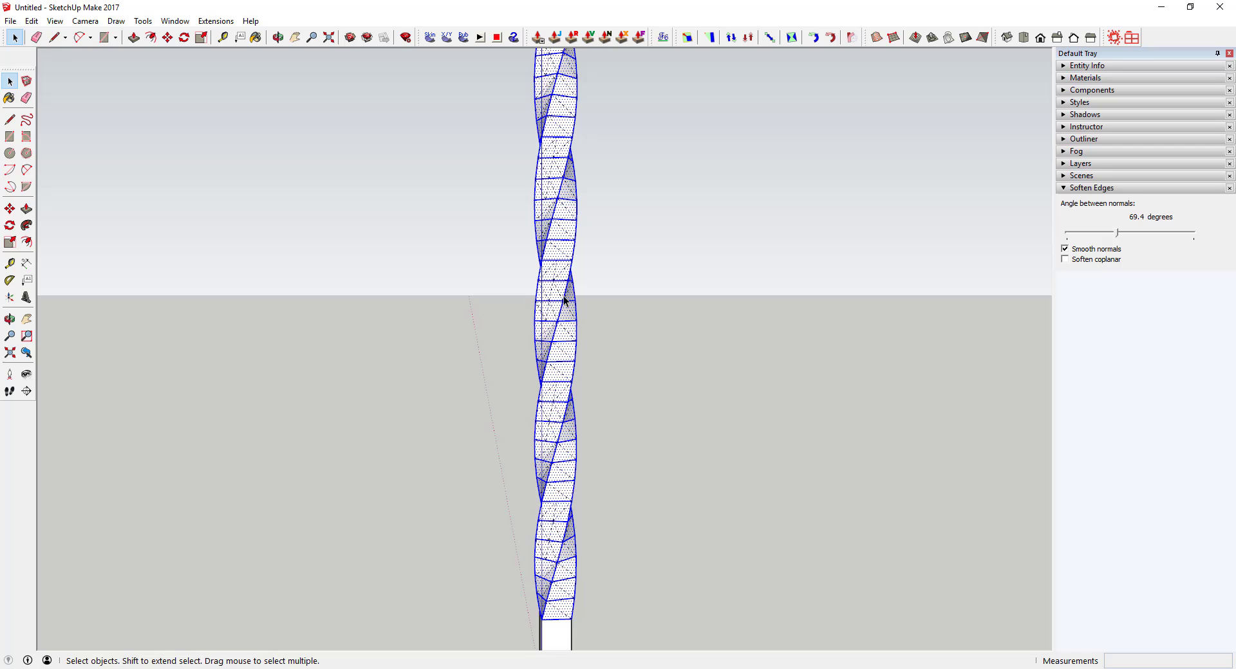
scroll(564, 300, up, 2)
middle_drag(564, 300, 578, 264)
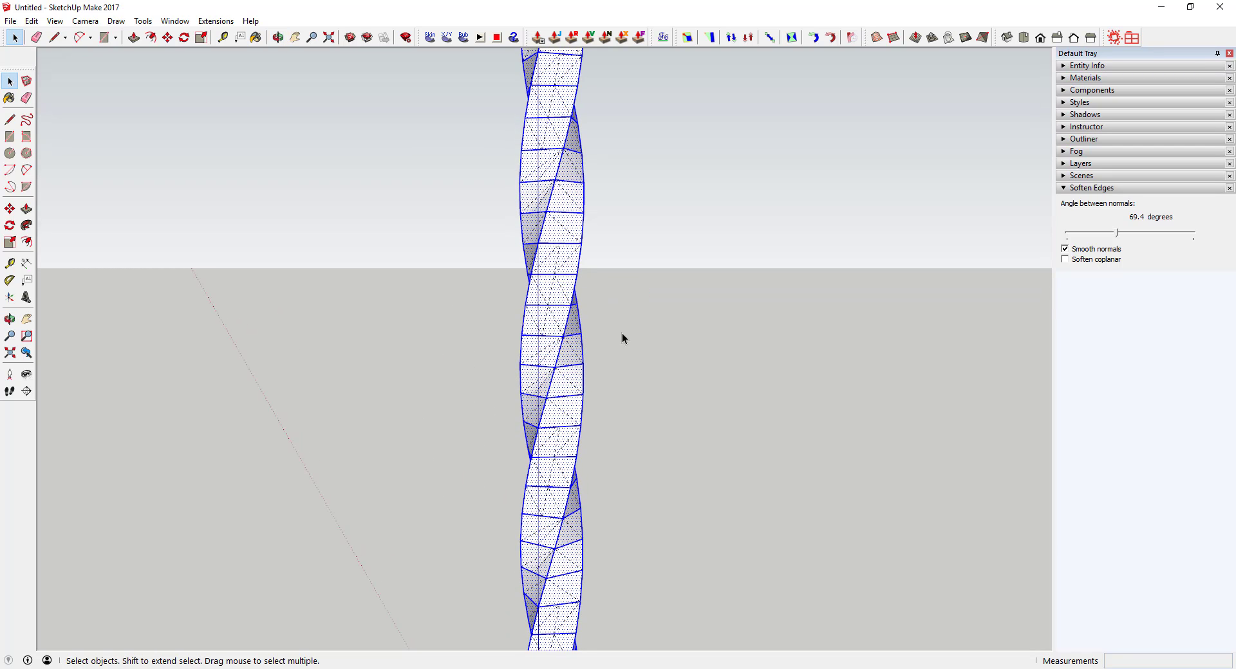
click(663, 409)
scroll(678, 410, down, 3)
middle_drag(725, 424, 588, 405)
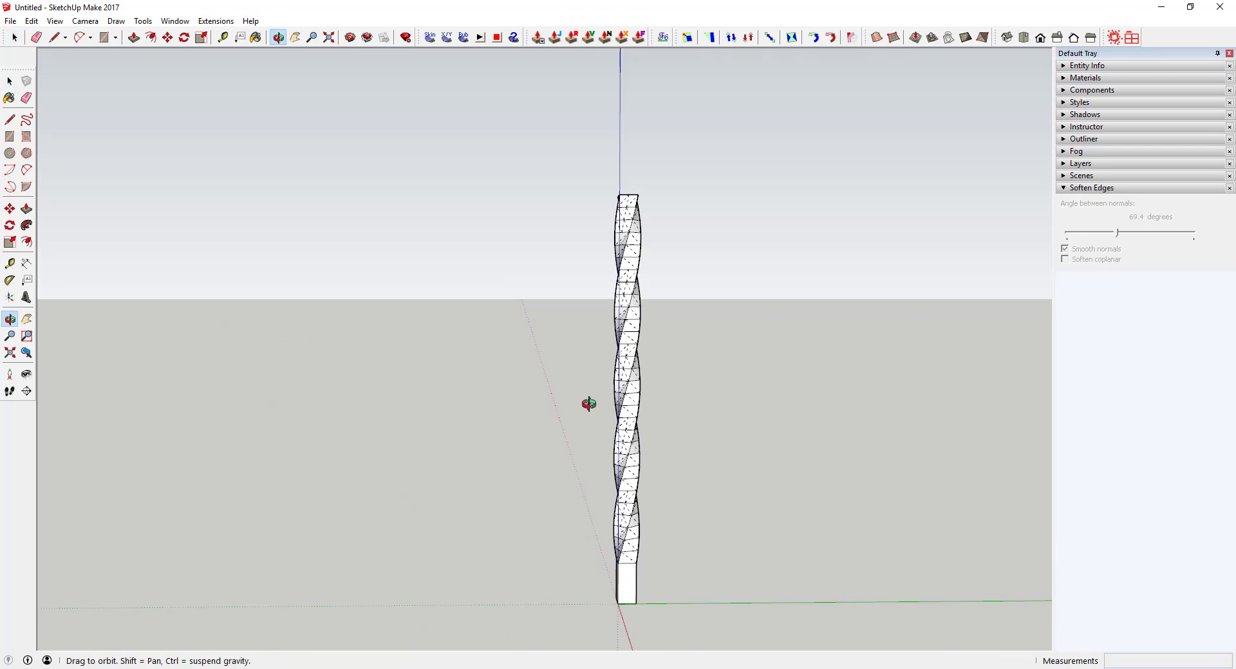
key(F4)
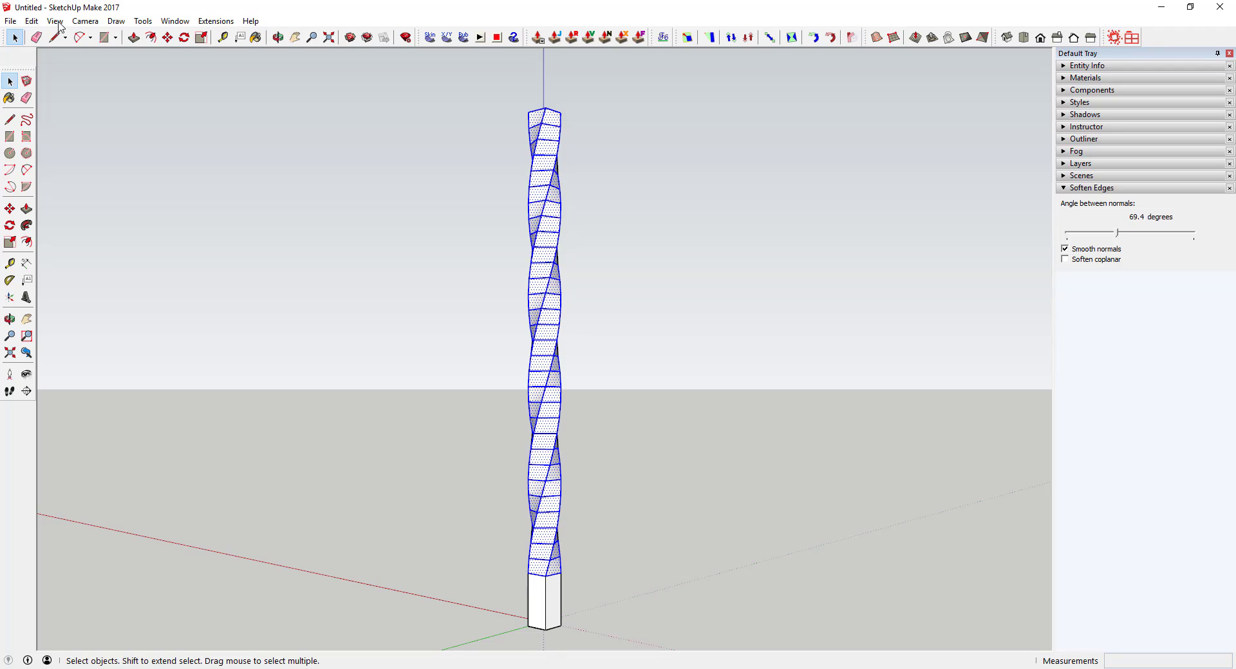